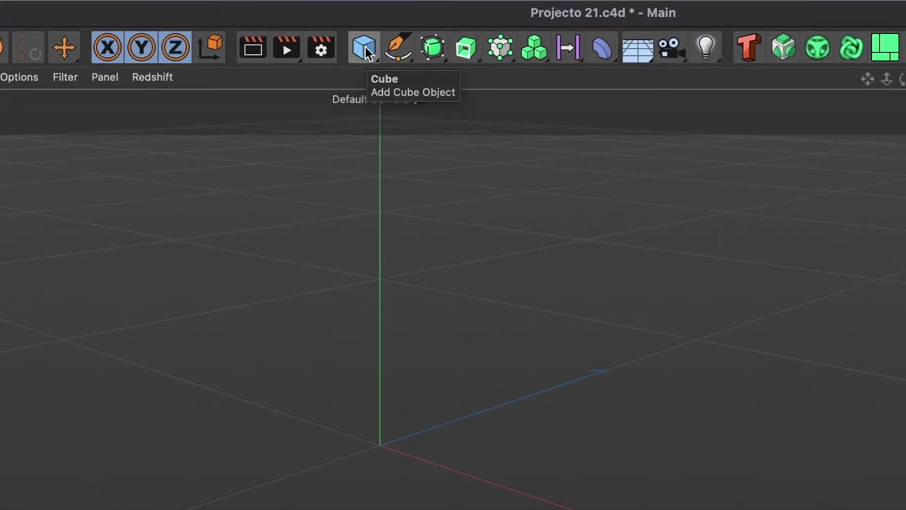
- Add a cube and drag its handles into a flat slab about 317.5 × 80.4 × 305.3 cm
click(368, 53)
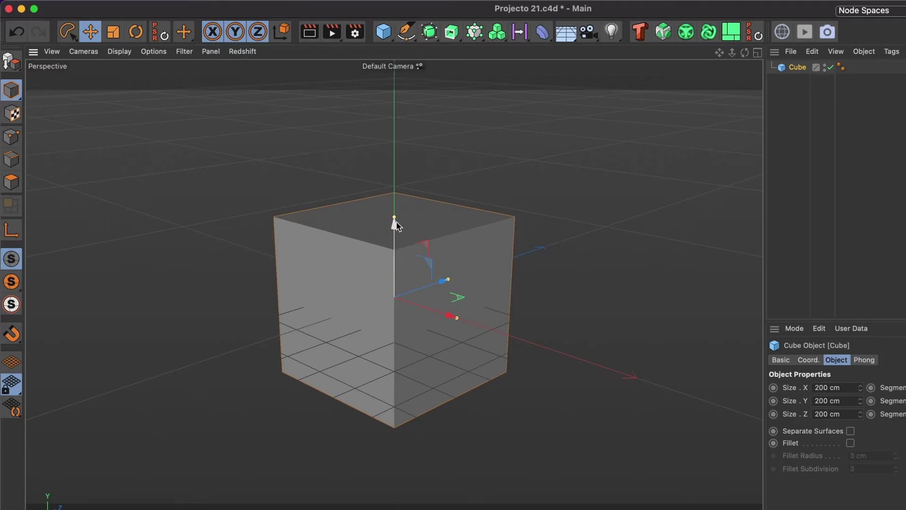
drag(394, 218, 400, 262)
drag(449, 278, 466, 273)
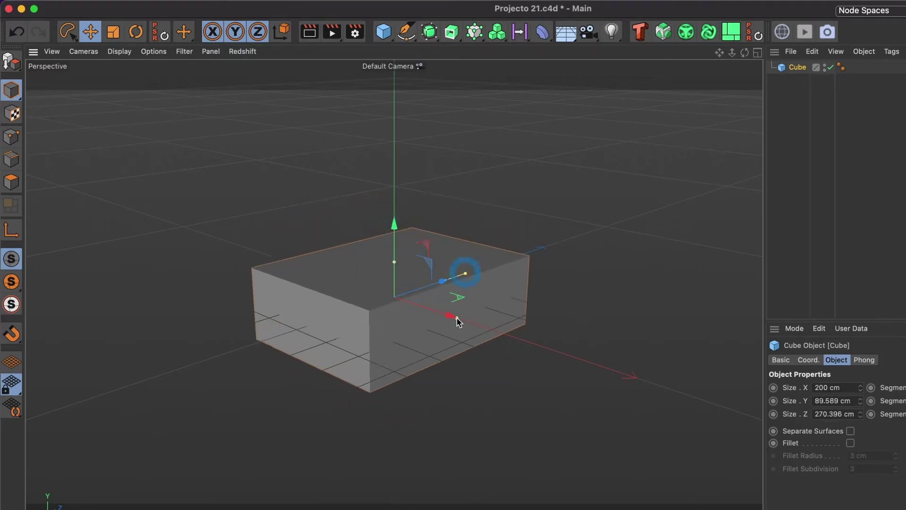
drag(457, 318, 499, 339)
drag(465, 274, 474, 270)
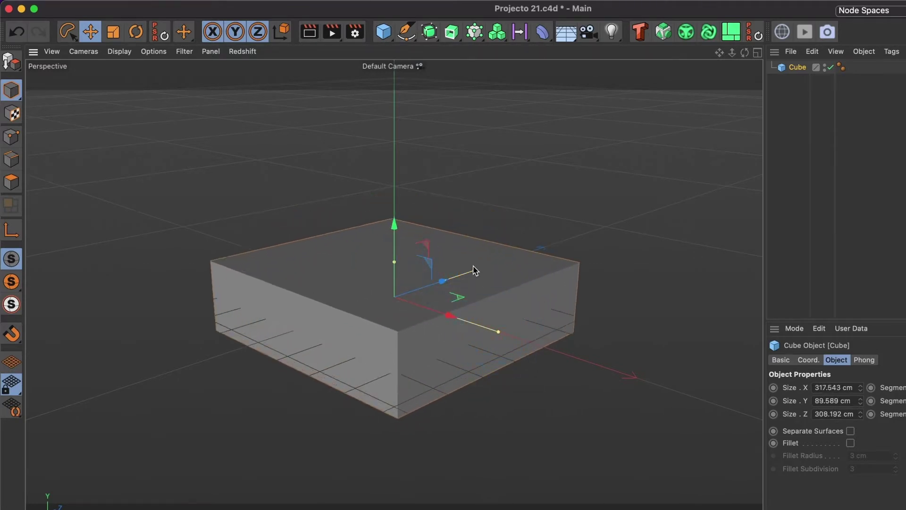
drag(395, 263, 397, 269)
click(396, 269)
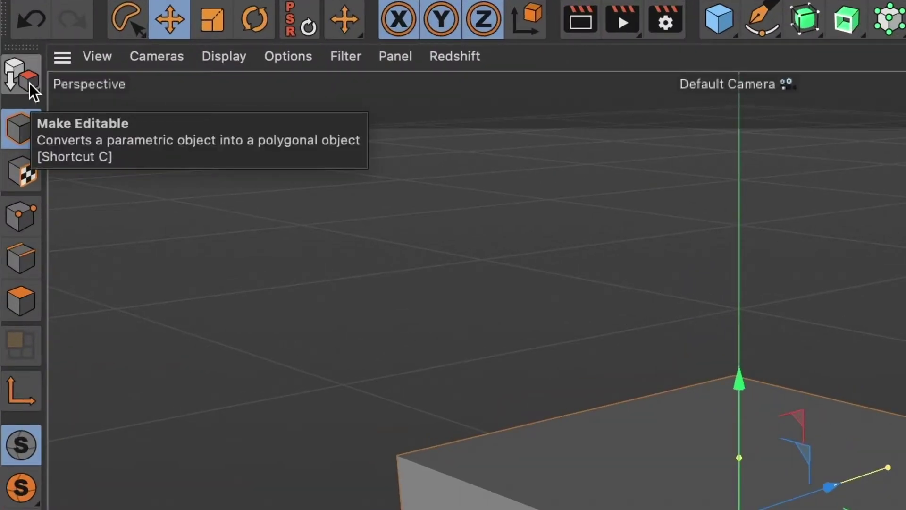
- Make the slab editable and inner-extrude its top polygon, leaving a thin rim
click(29, 83)
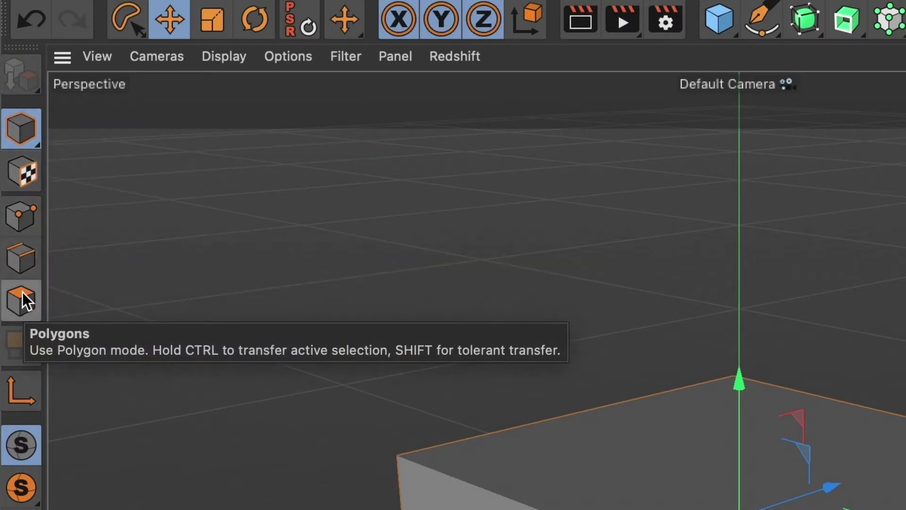
click(22, 294)
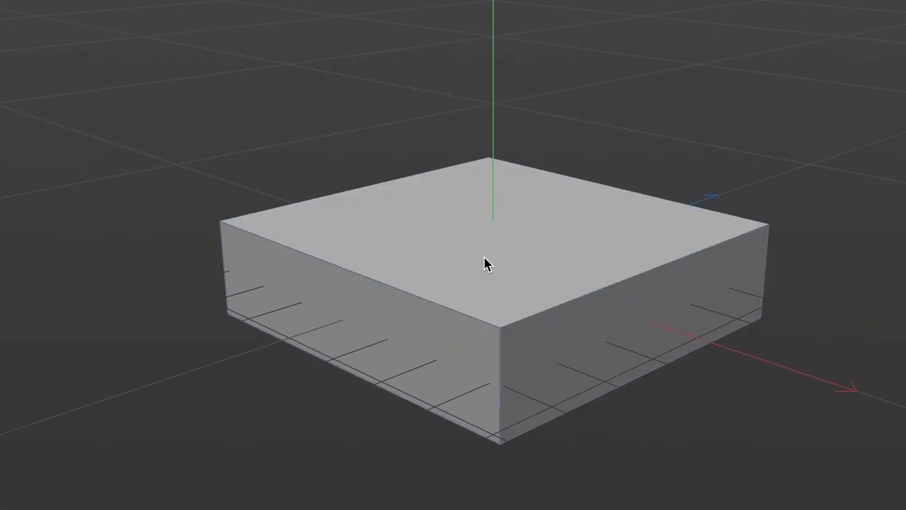
click(485, 258)
right_click(486, 236)
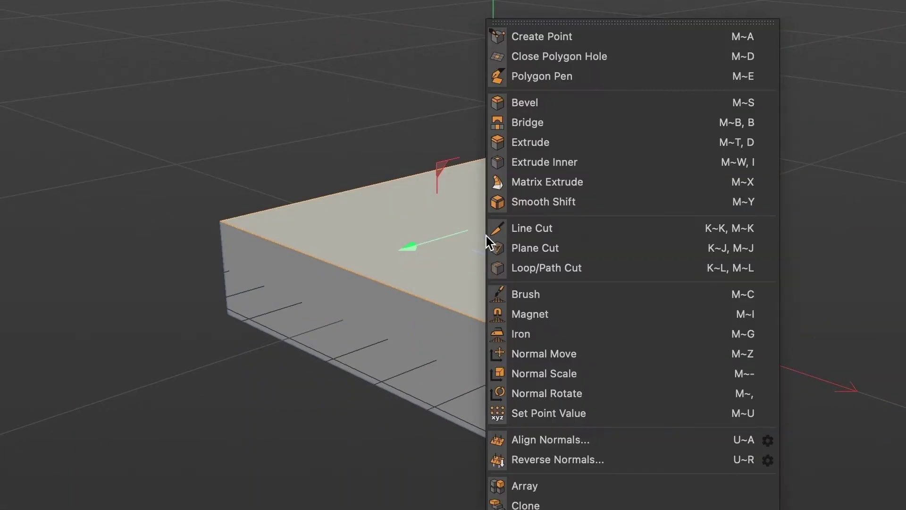
click(571, 168)
drag(472, 264, 516, 264)
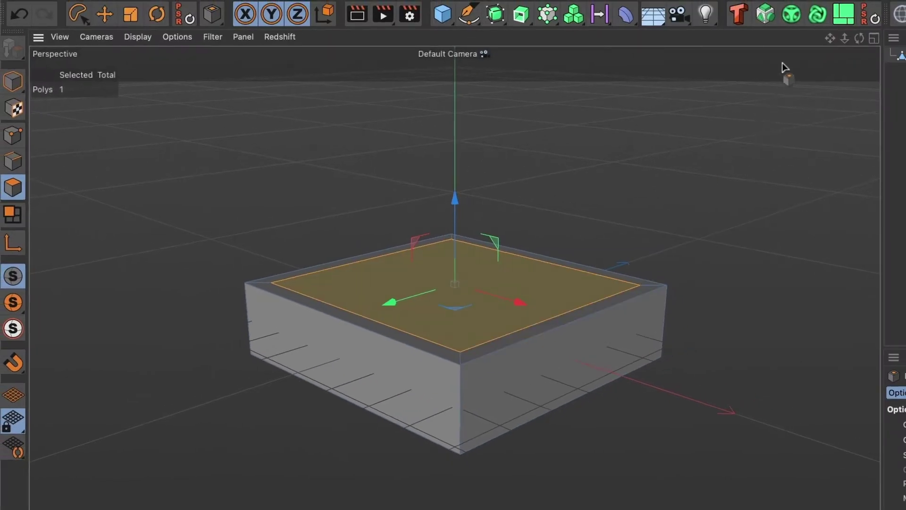
- Extrude the inset top polygon downward to recess it into the slab
drag(854, 39, 494, 283)
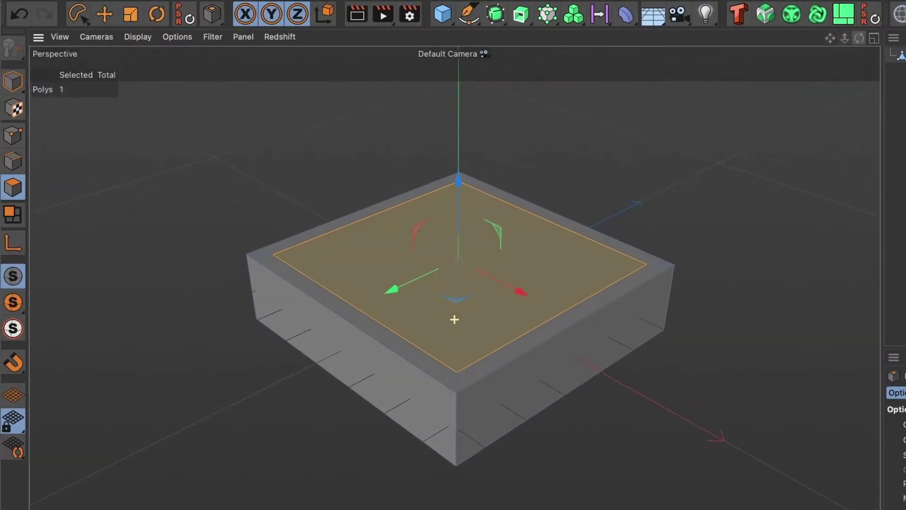
right_click(478, 295)
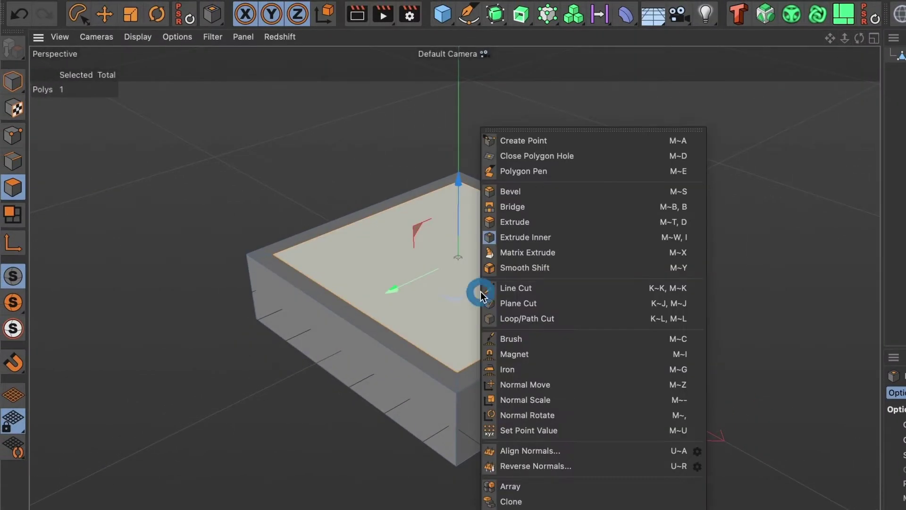
click(536, 222)
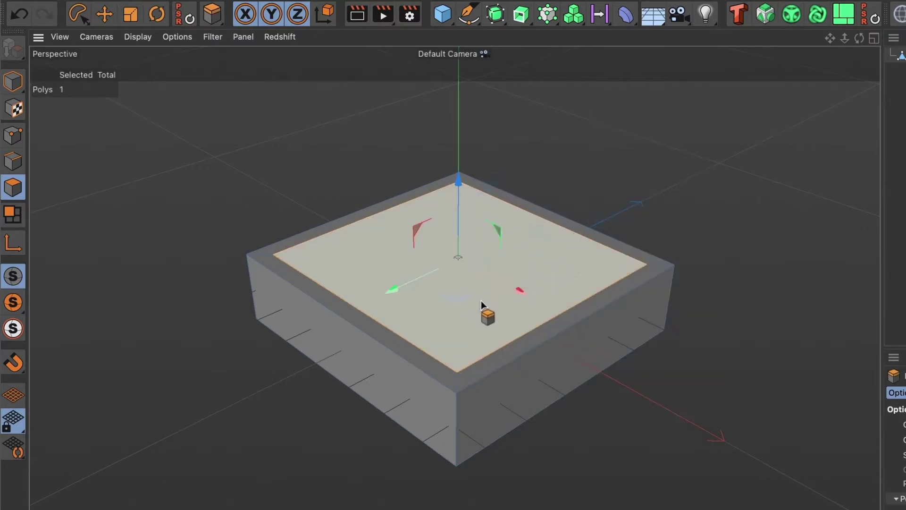
drag(480, 301, 415, 302)
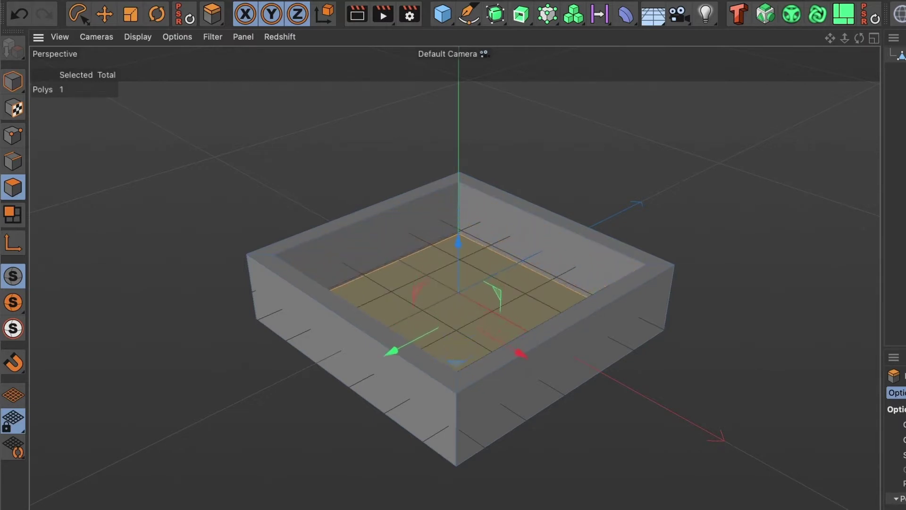
drag(415, 302, 406, 302)
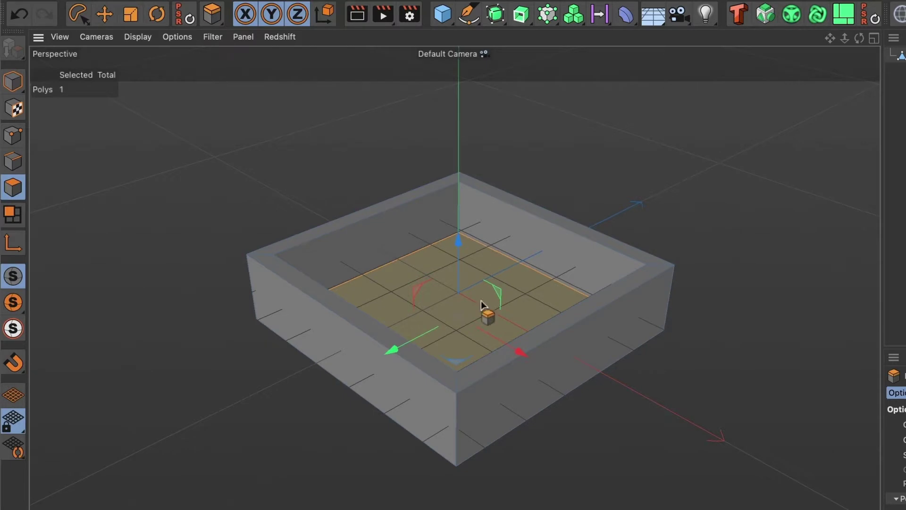
- Return to Model mode and set the viewport display to Gouraud Shading (Lines)
click(105, 14)
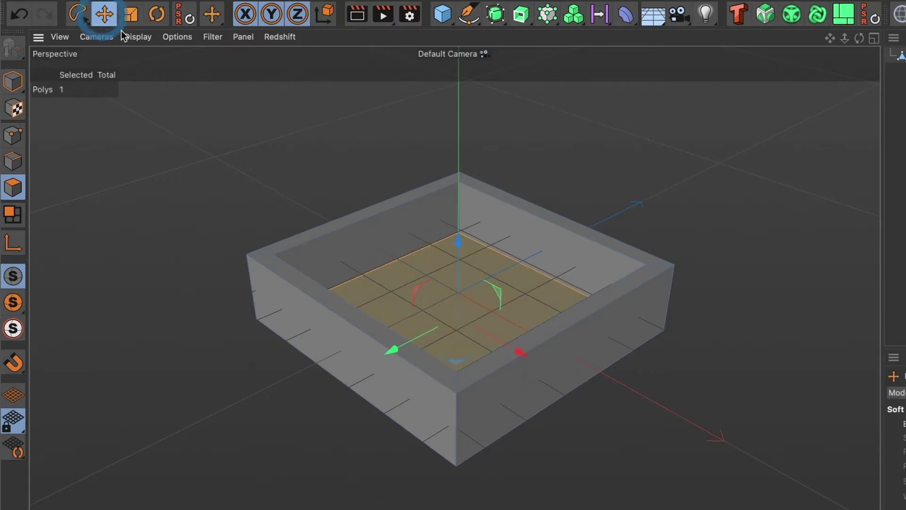
click(13, 81)
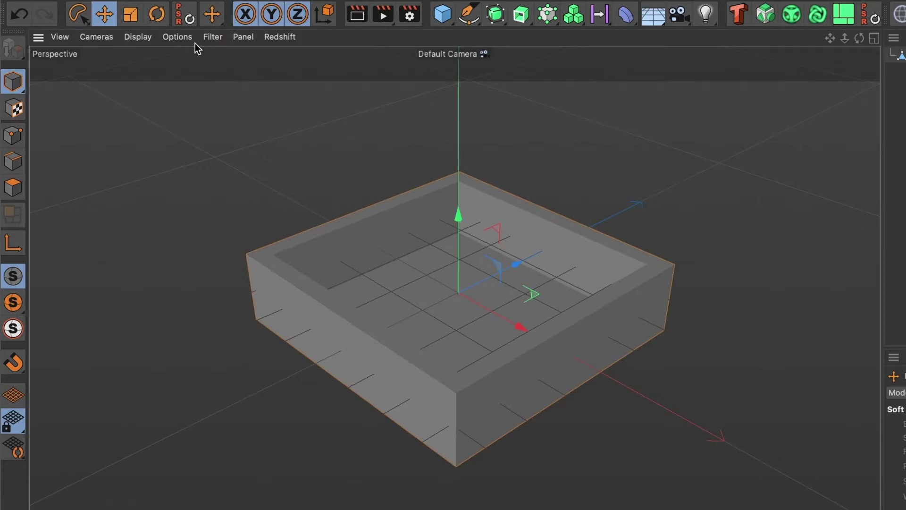
click(137, 36)
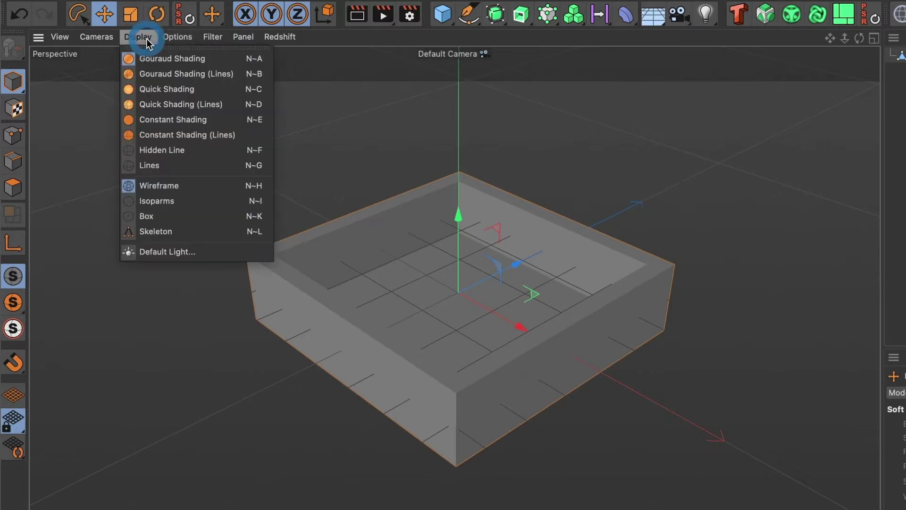
click(155, 74)
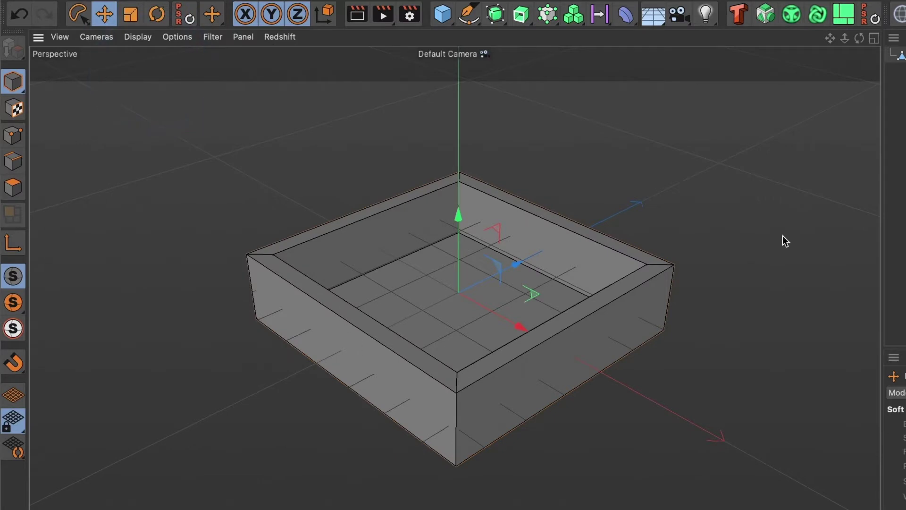
drag(860, 38, 700, 279)
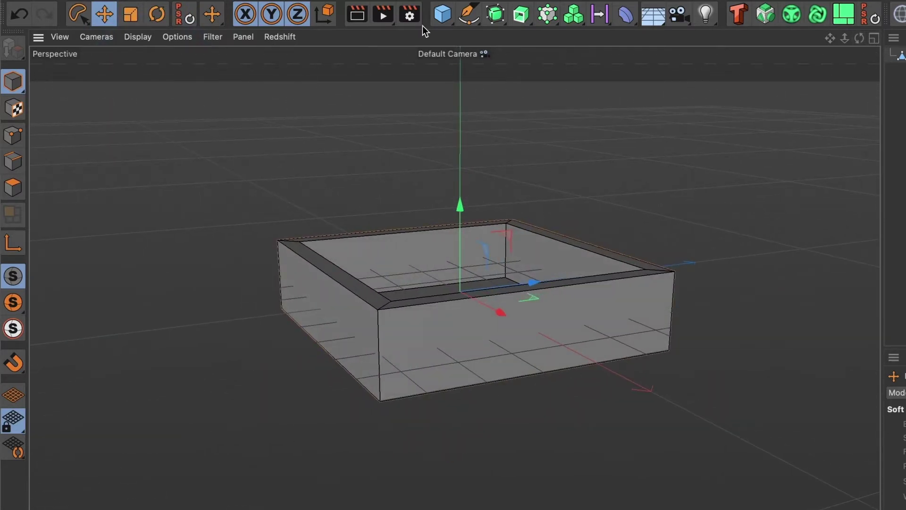
- Add a Disc and scale it up to about 588 cm radius, well beyond the tray
click(434, 16)
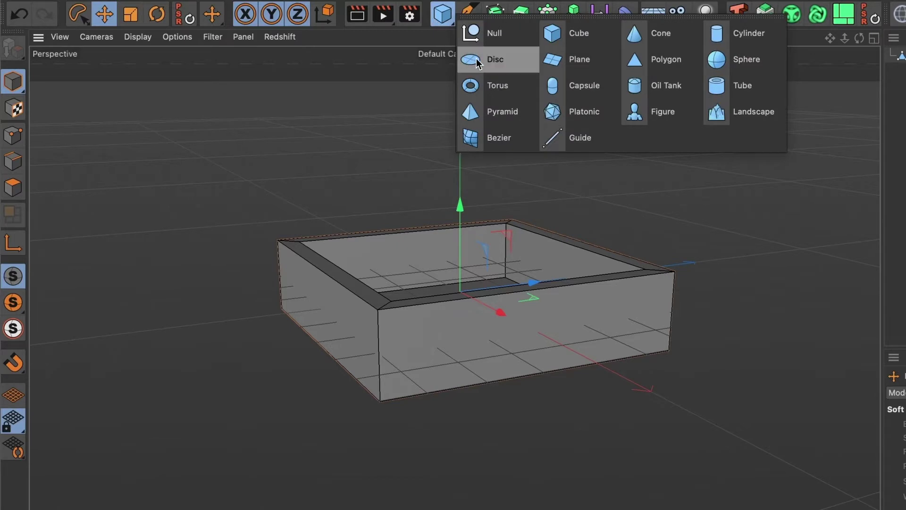
click(476, 59)
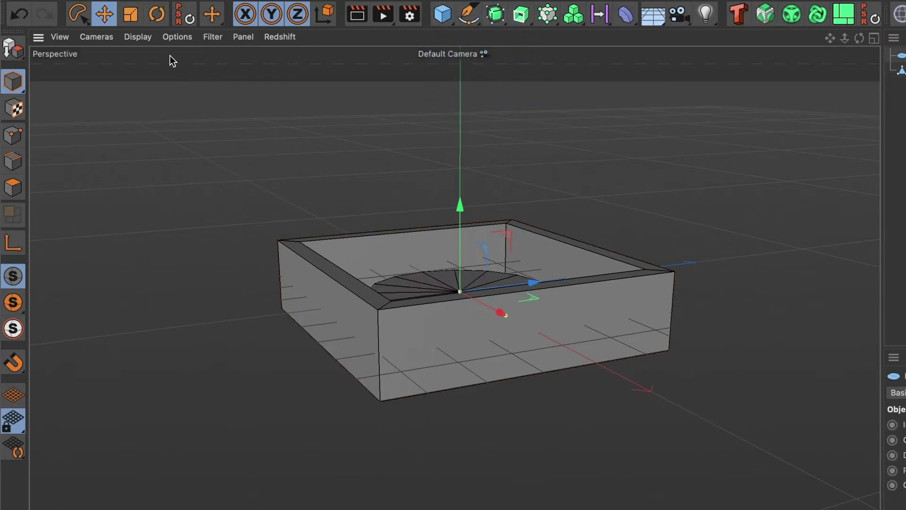
click(135, 19)
drag(455, 313, 854, 496)
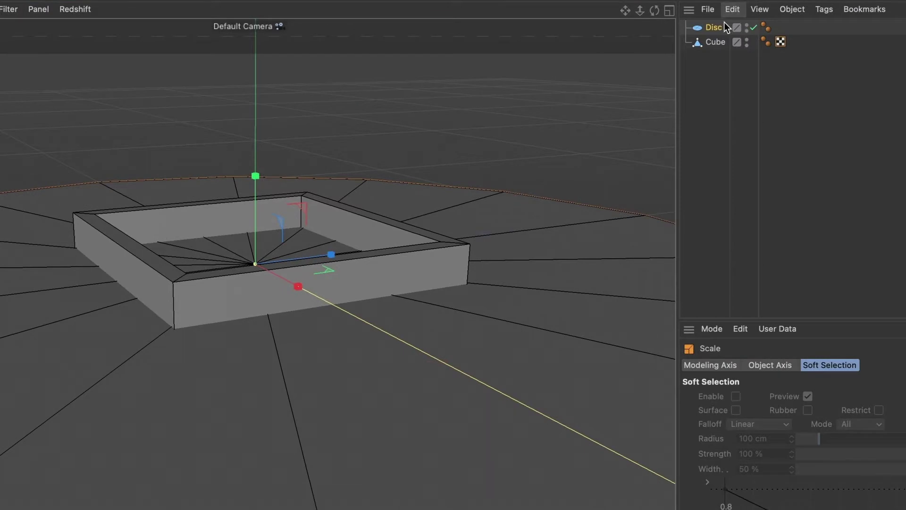
- Set the Disc's Rotation Segments to 100 and Disc Segments to 1
click(722, 27)
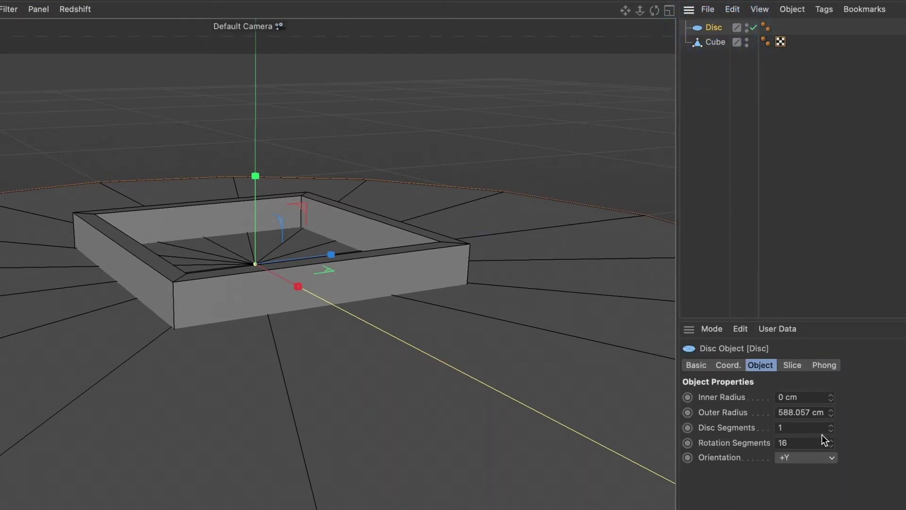
click(831, 425)
click(830, 425)
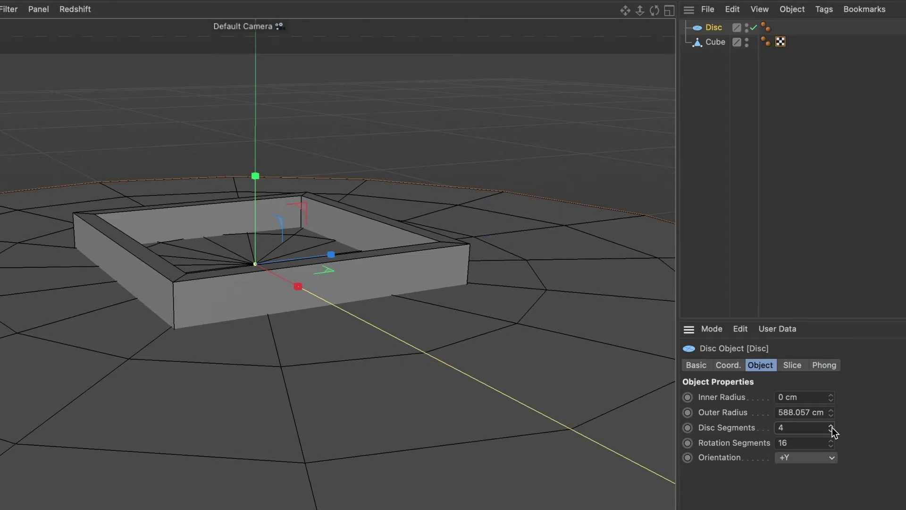
drag(832, 444, 823, 443)
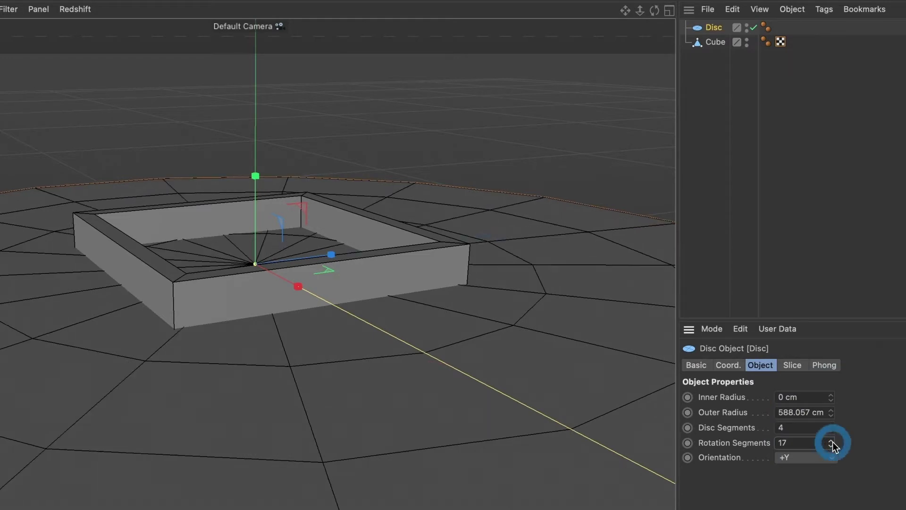
double_click(824, 443)
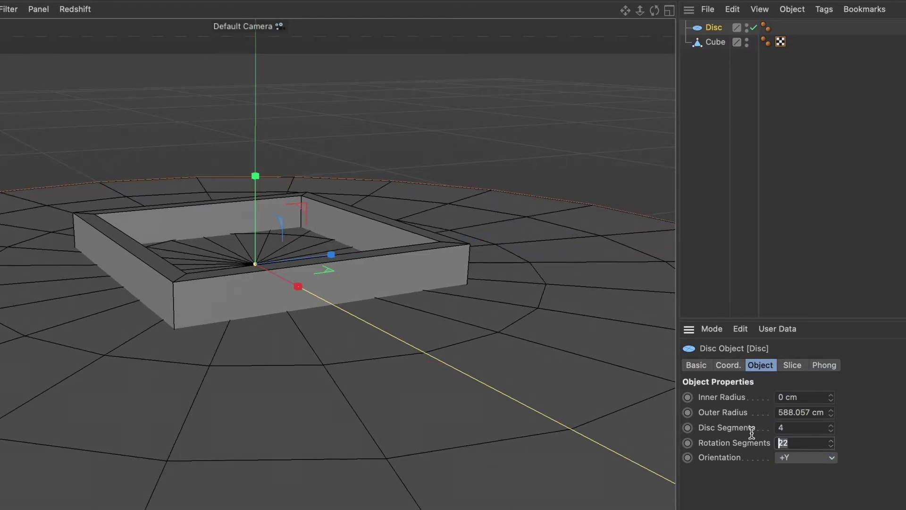
key(BackSpace)
text(00)
click(793, 428)
double_click(776, 428)
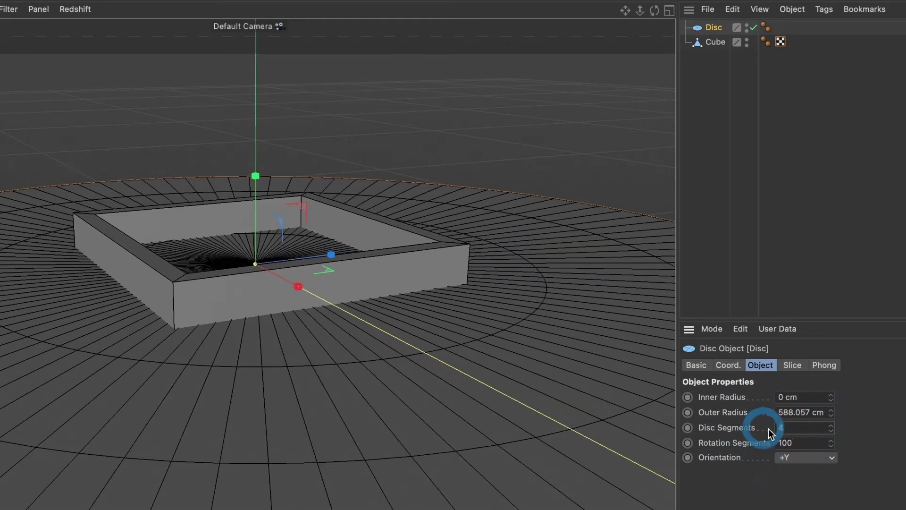
text(1)
key(Return)
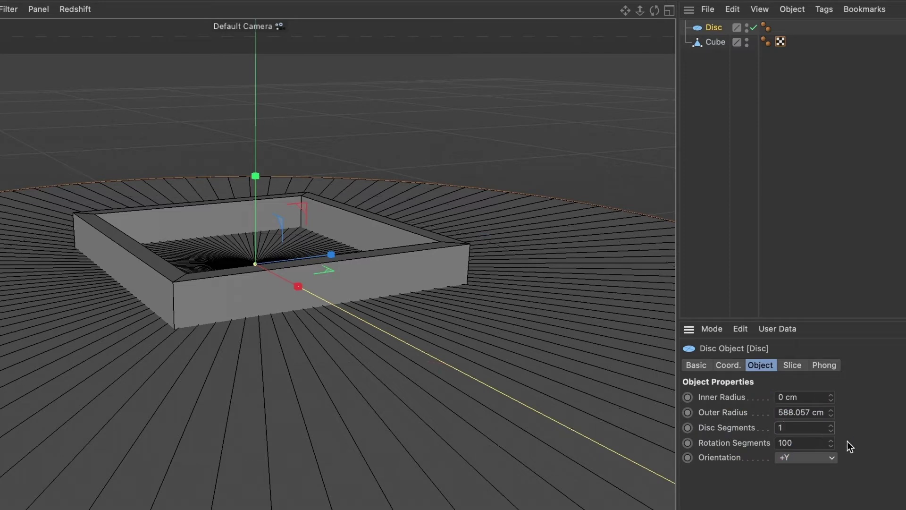
click(847, 441)
drag(655, 10, 252, 290)
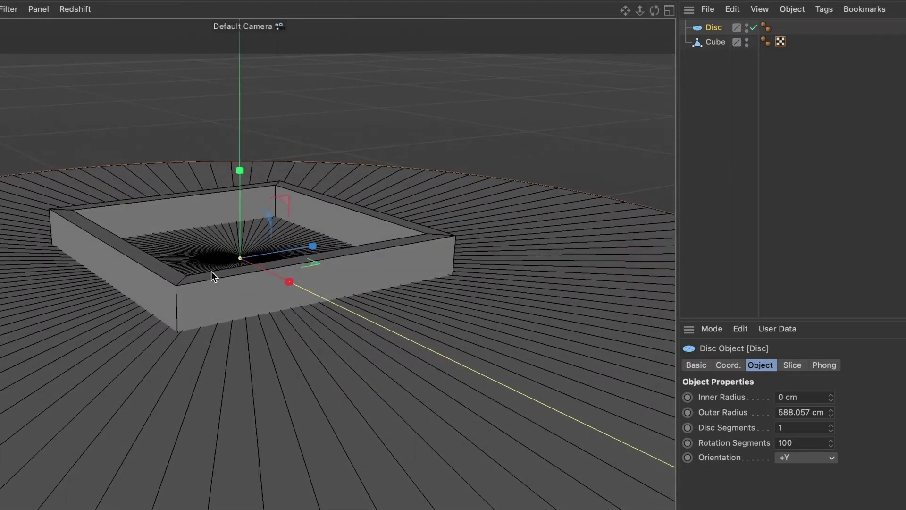
- In the maximized Front view, move the Cube up on Y onto the disc, then return to Perspective
click(672, 13)
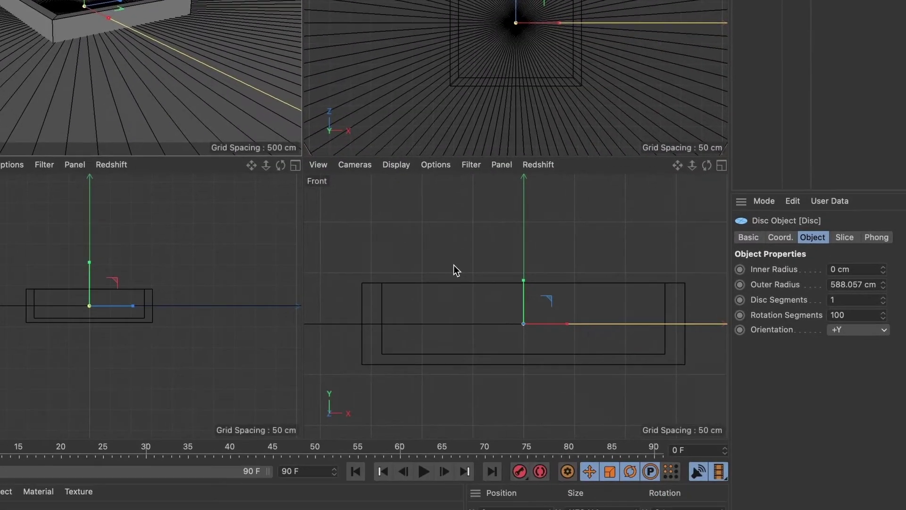
click(721, 167)
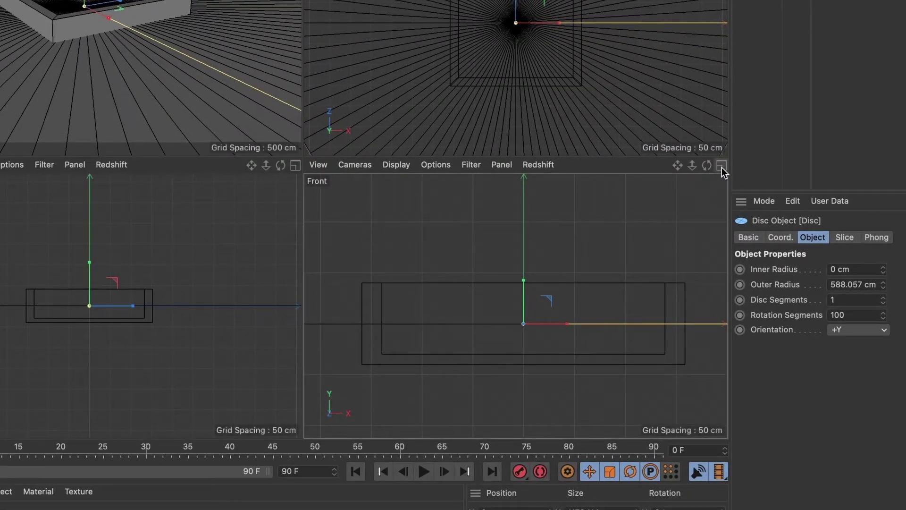
click(721, 168)
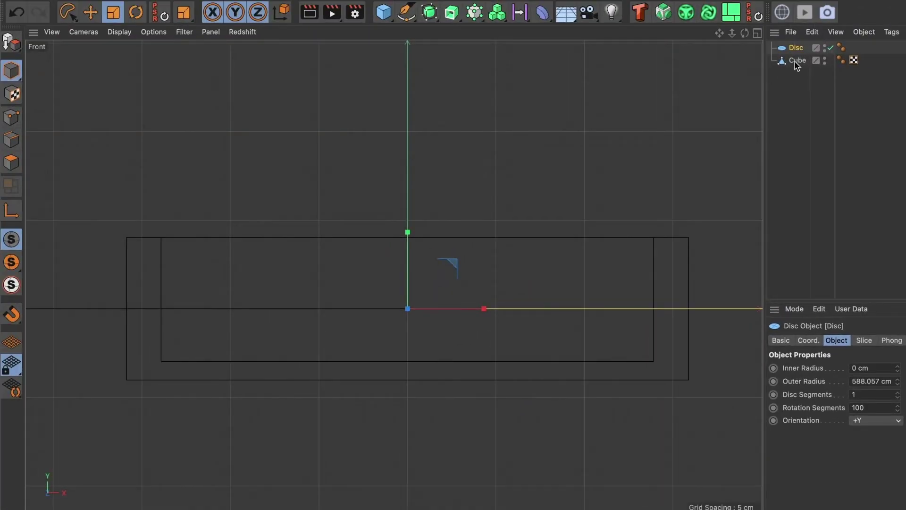
click(796, 61)
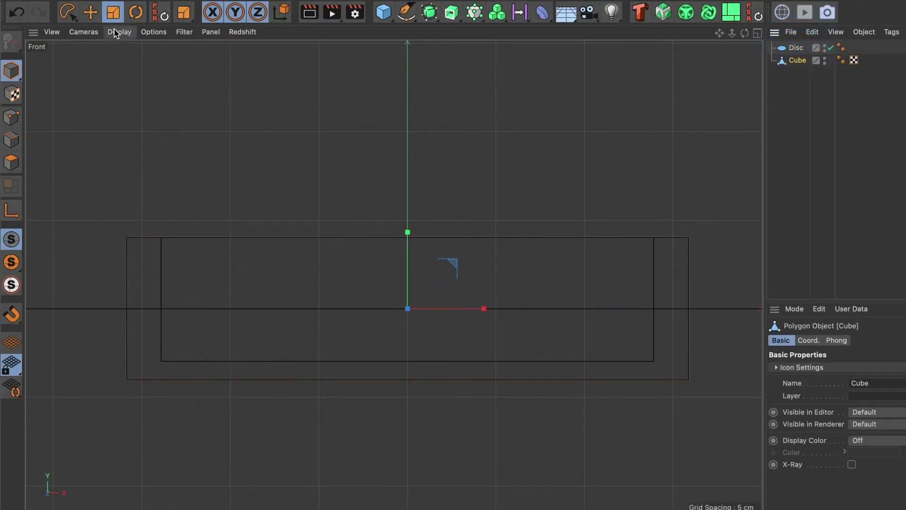
click(97, 16)
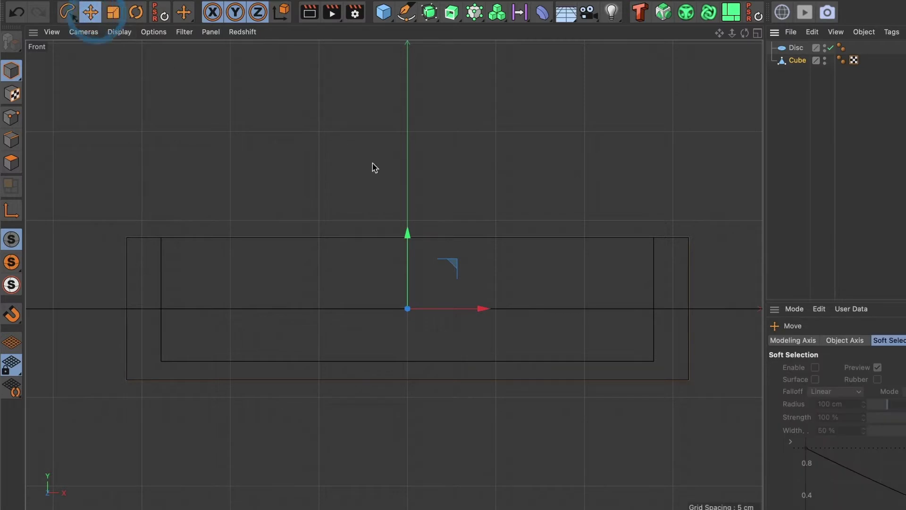
drag(408, 252, 422, 182)
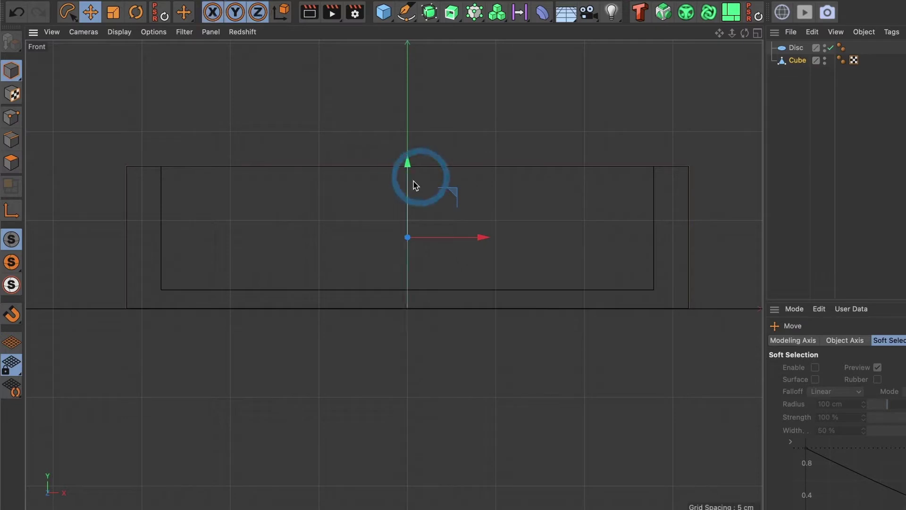
click(758, 33)
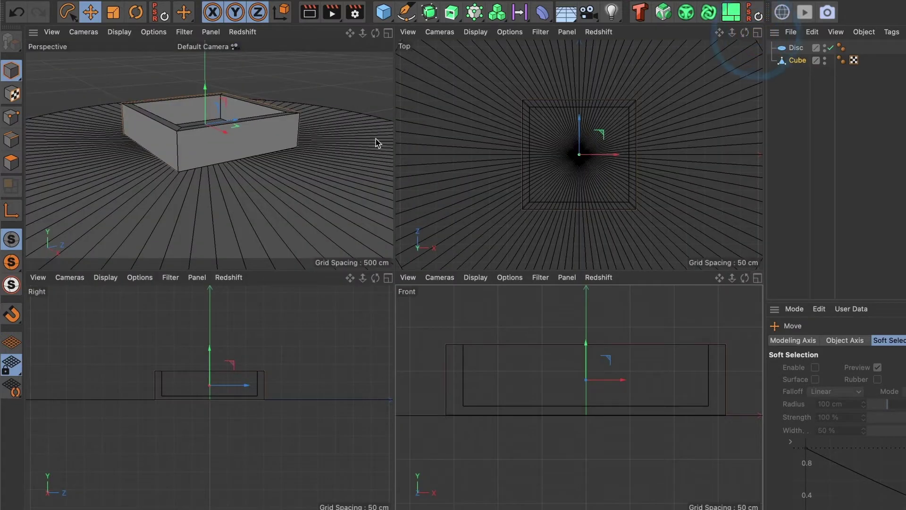
click(388, 33)
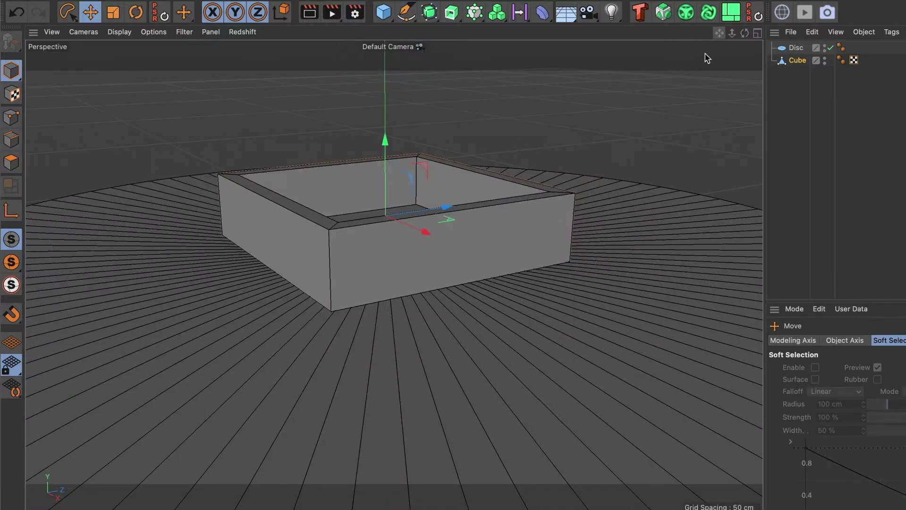
mouse_move(744, 33)
mouse_down()
mouse_move(394, 276)
mouse_move(726, 37)
mouse_move(683, 57)
mouse_up()
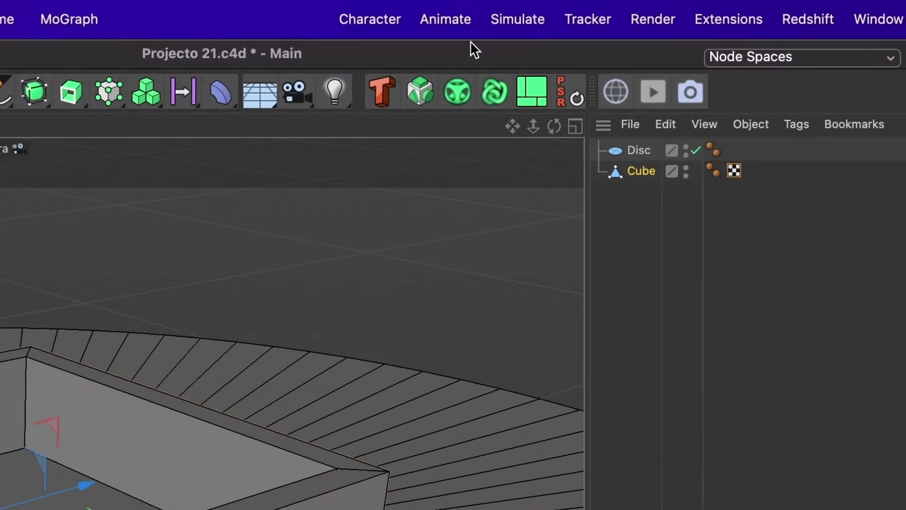
- Add a particle Emitter from Simulate > Particles
click(541, 23)
mouse_move(540, 134)
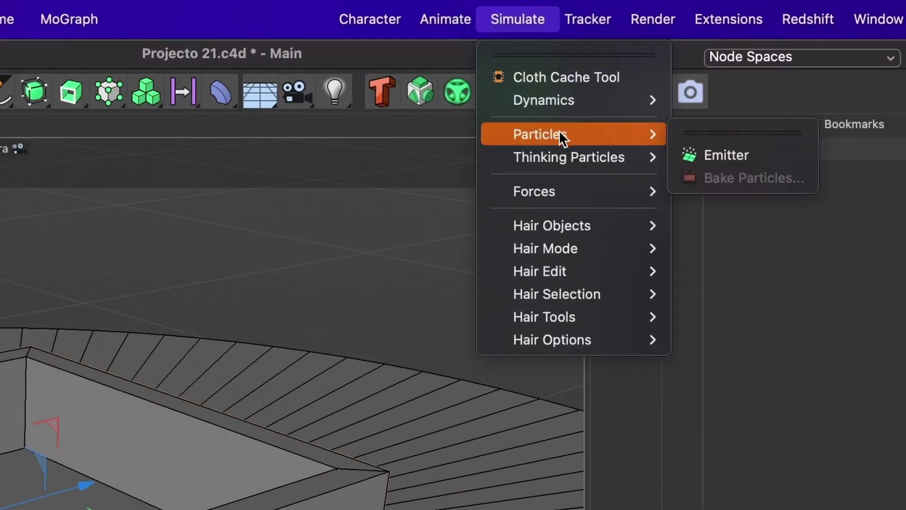
click(733, 162)
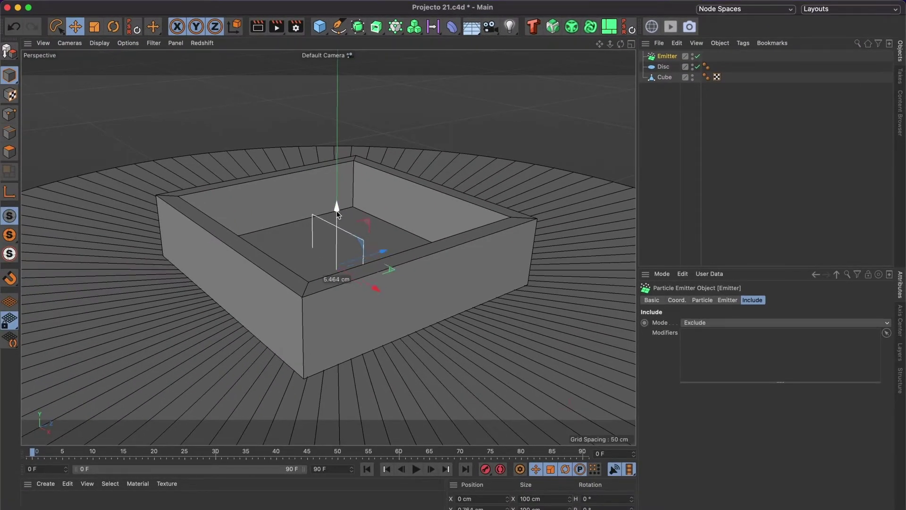
- Lift the Emitter up on Y, preview its particles, and rewind to frame 0
drag(334, 220, 334, 163)
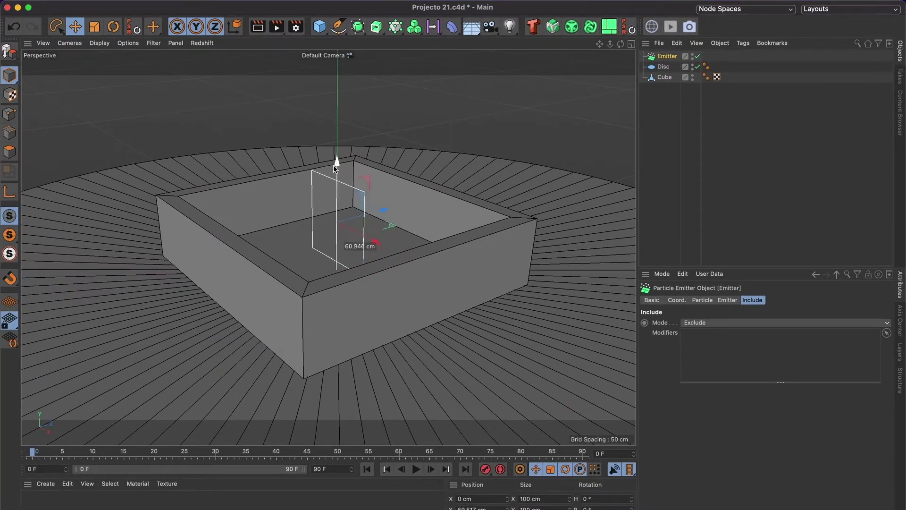
click(416, 469)
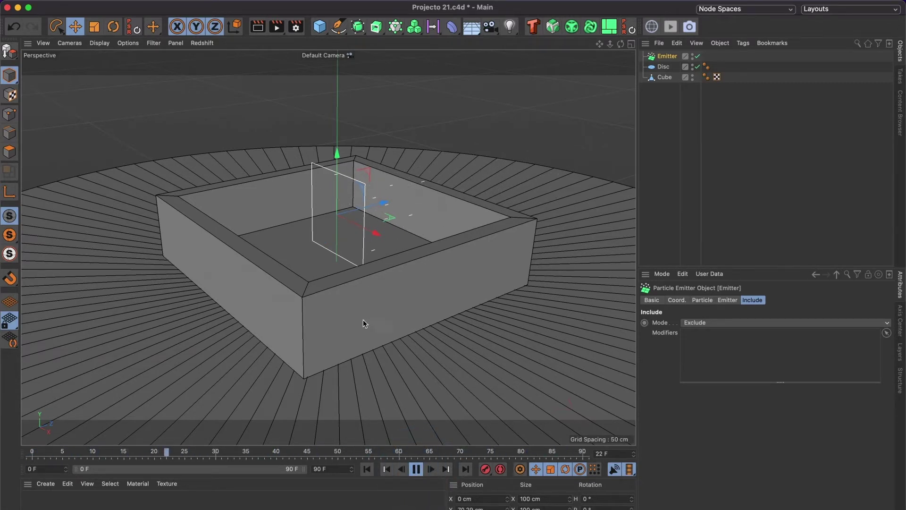
click(416, 469)
drag(351, 454, 2, 440)
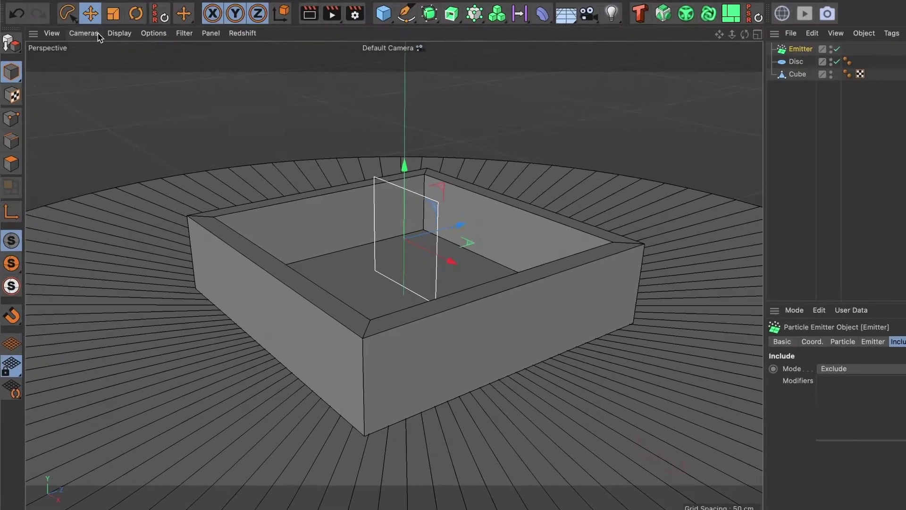
- Rotate the Emitter 90° to lie flat and move it down onto the tray floor
click(136, 14)
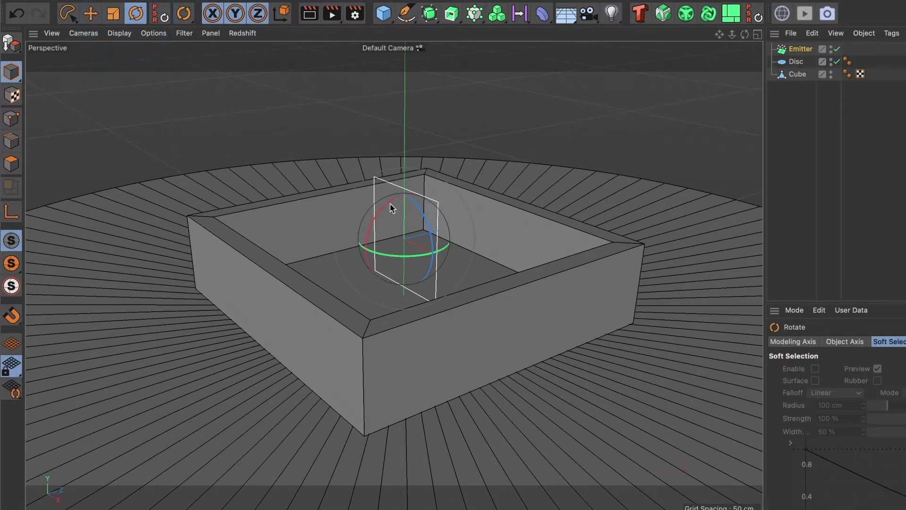
drag(391, 204, 364, 269)
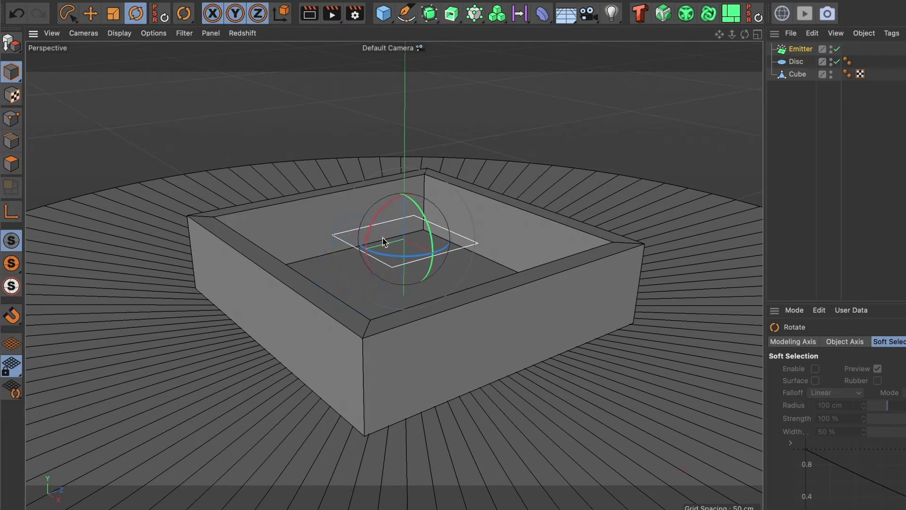
click(91, 15)
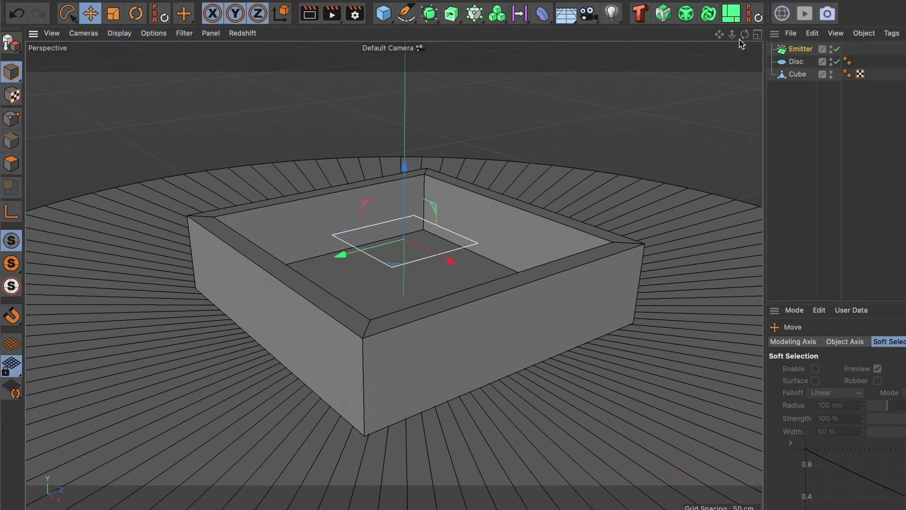
drag(741, 43, 687, 70)
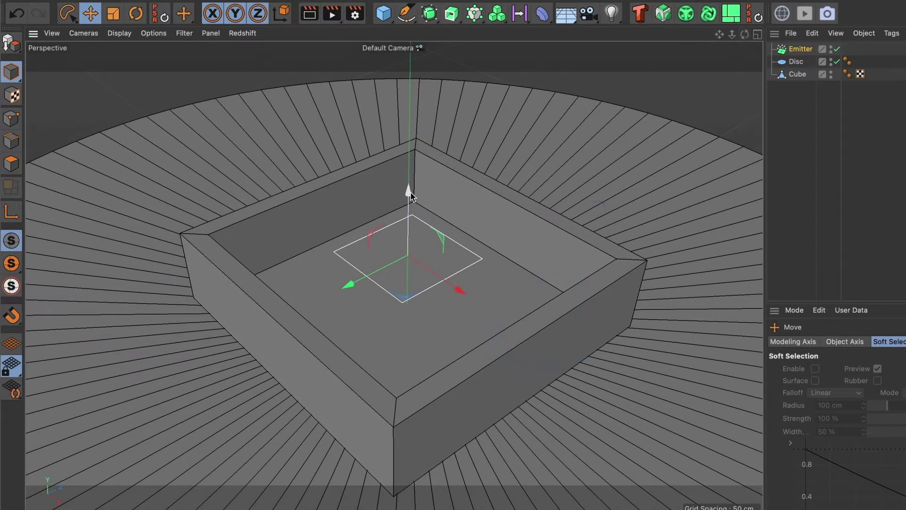
drag(410, 194, 416, 235)
drag(409, 245, 408, 243)
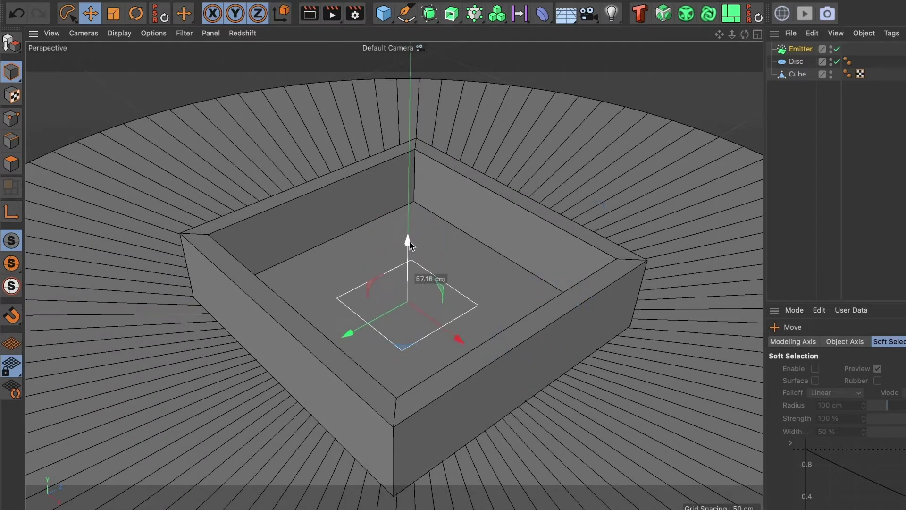
- Scale the Emitter up to about 188% and show its properties
click(113, 14)
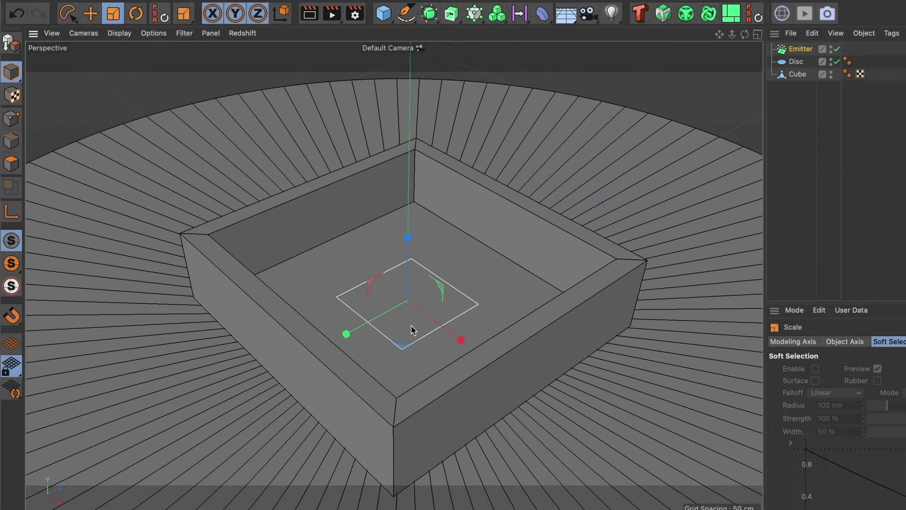
drag(411, 330, 471, 326)
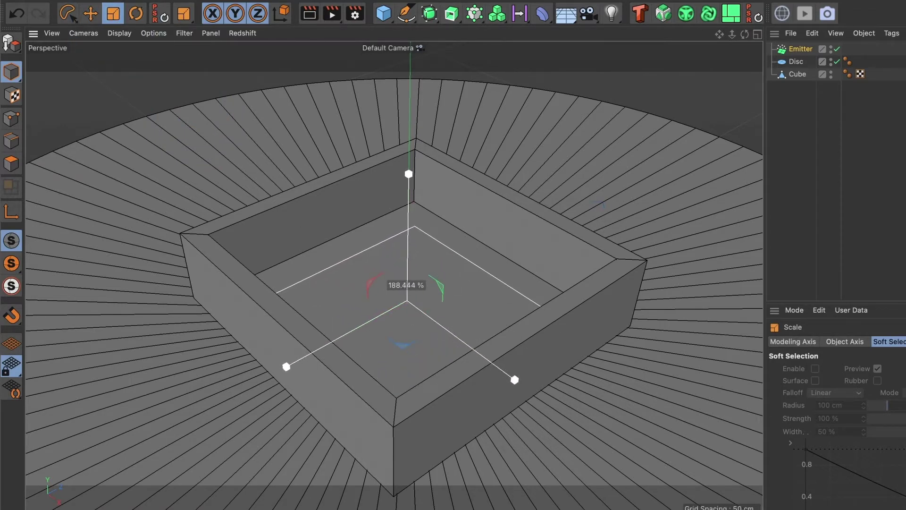
drag(472, 326, 472, 326)
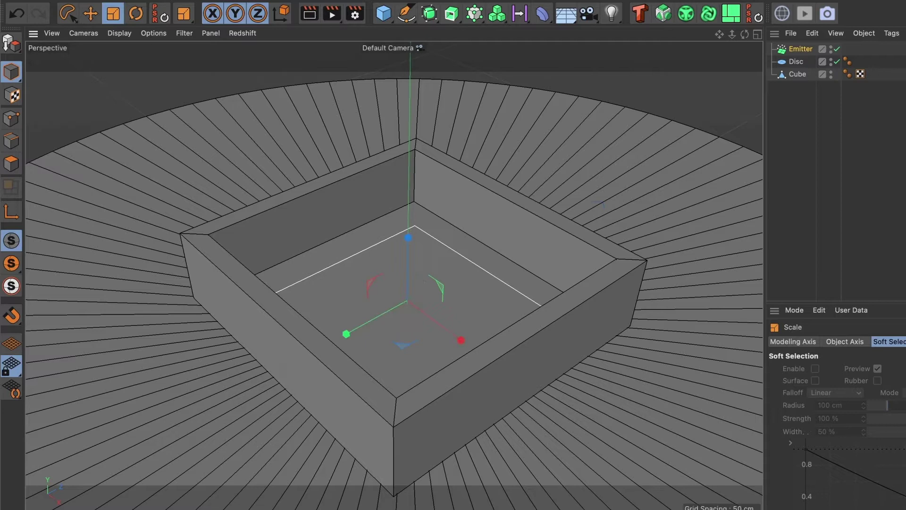
click(90, 13)
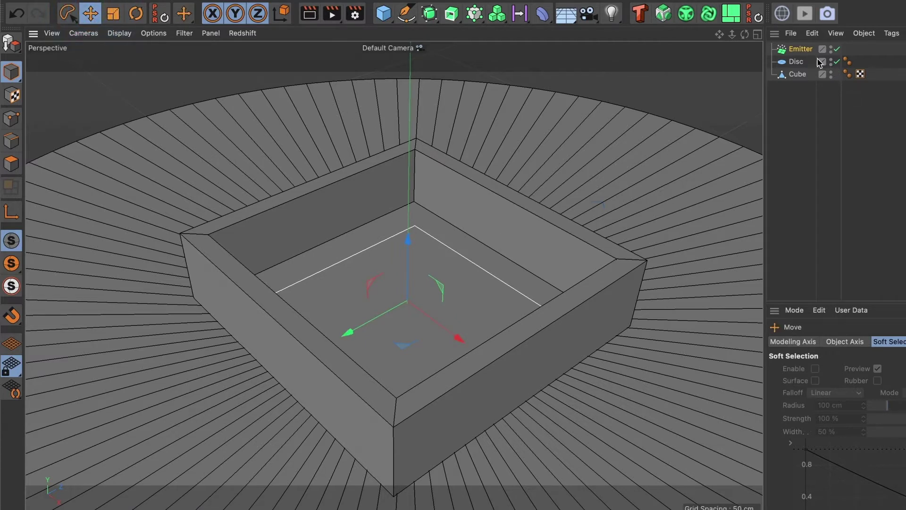
click(804, 52)
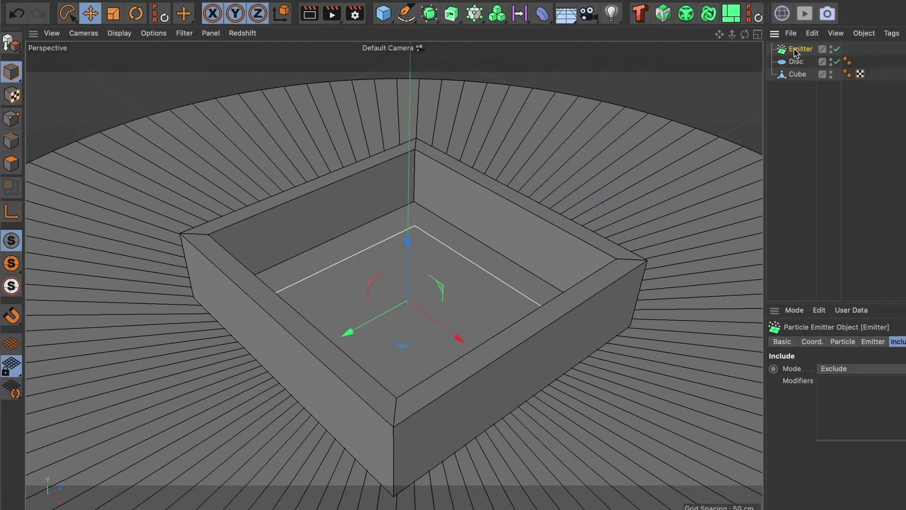
- Add a Sphere and set its Segments to 25
click(387, 14)
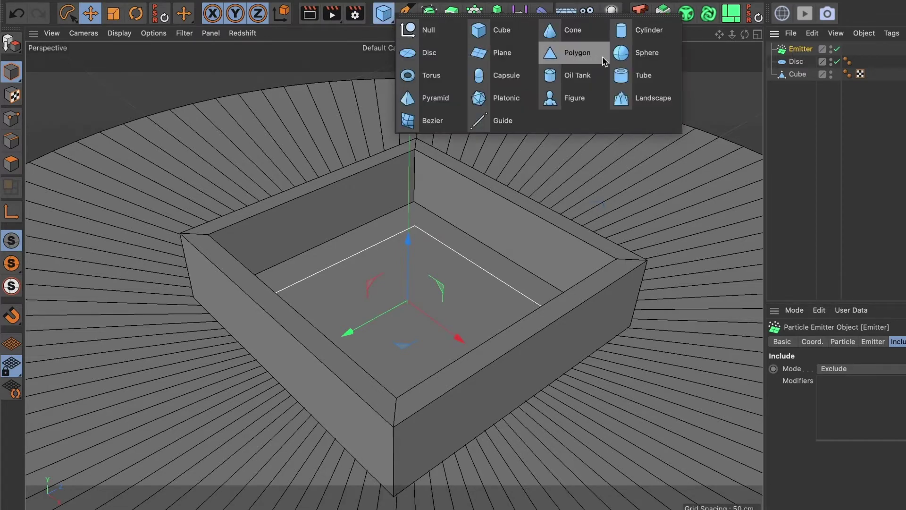
click(622, 57)
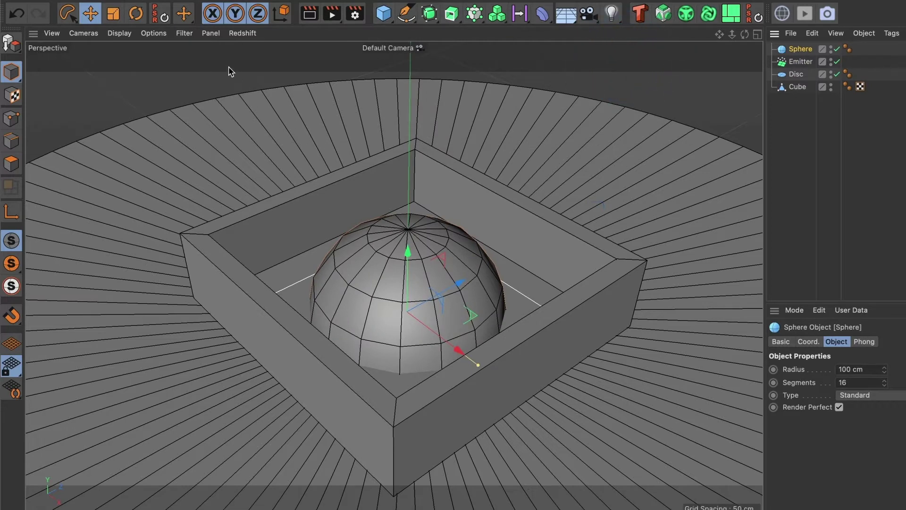
click(842, 383)
text(0)
key(Return)
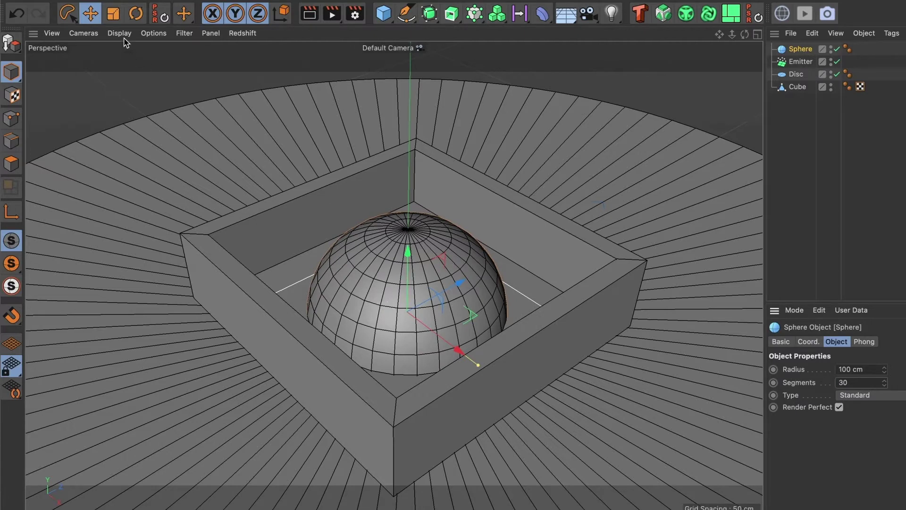
click(847, 382)
text(25)
key(Return)
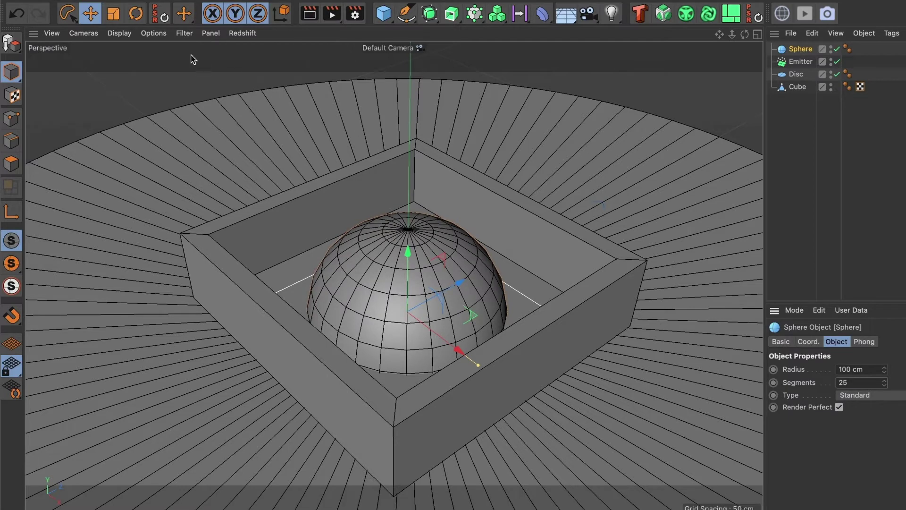
- Scale the sphere down small and raise it just above the tray floor
click(113, 13)
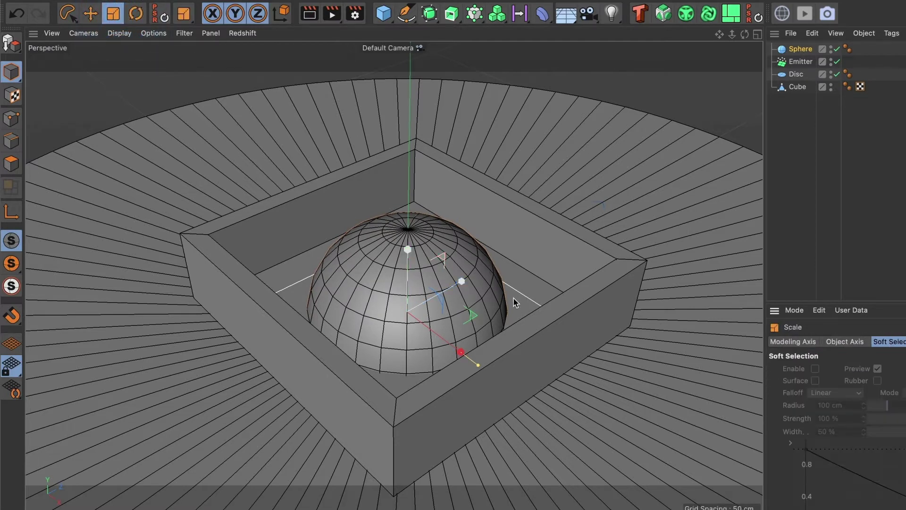
drag(513, 300, 142, 329)
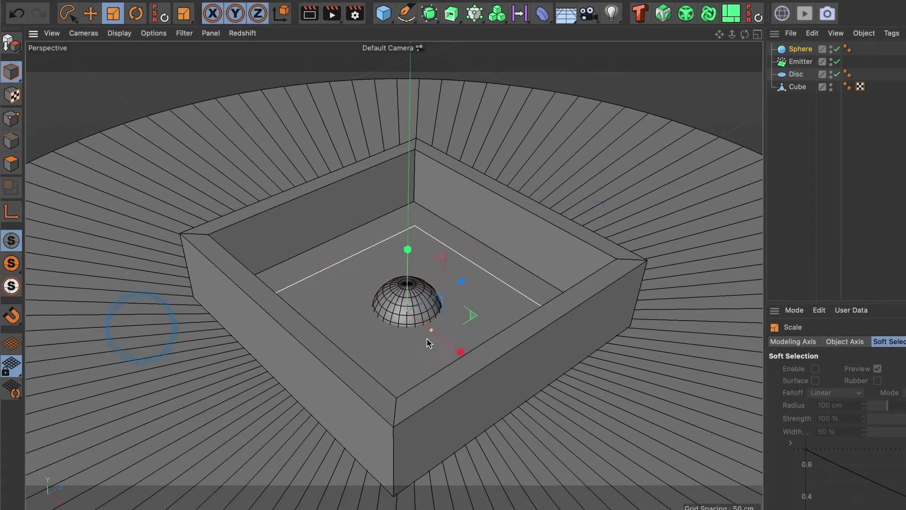
drag(427, 338, 225, 297)
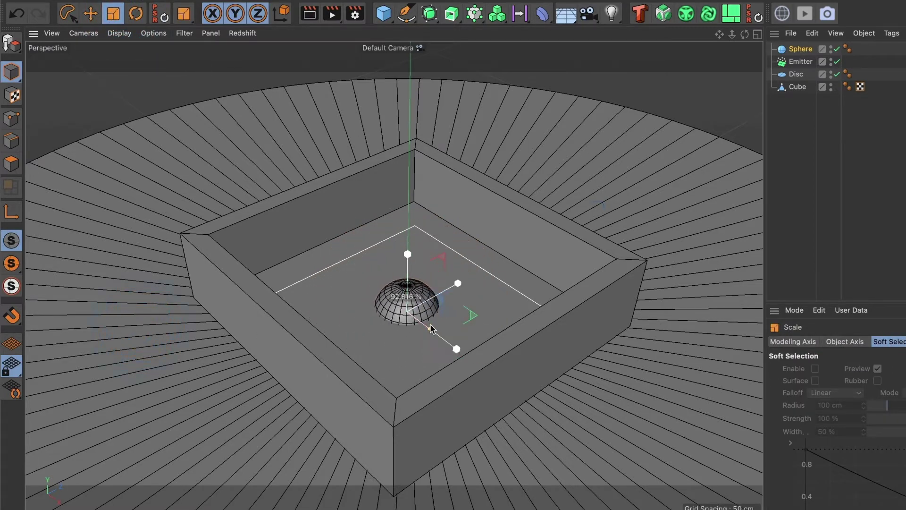
click(91, 14)
drag(407, 249, 407, 222)
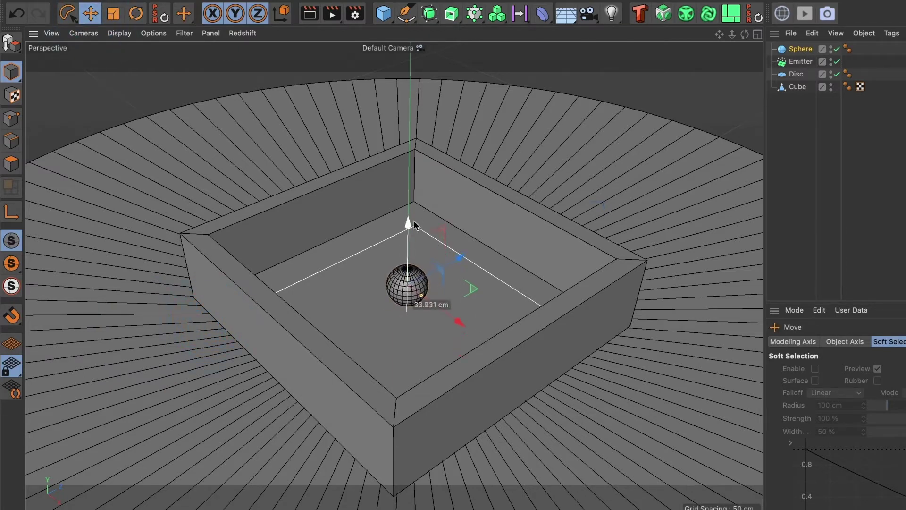
- Add a Capsule, shrink it to about 39%, and raise it beside the sphere in the tray
click(384, 15)
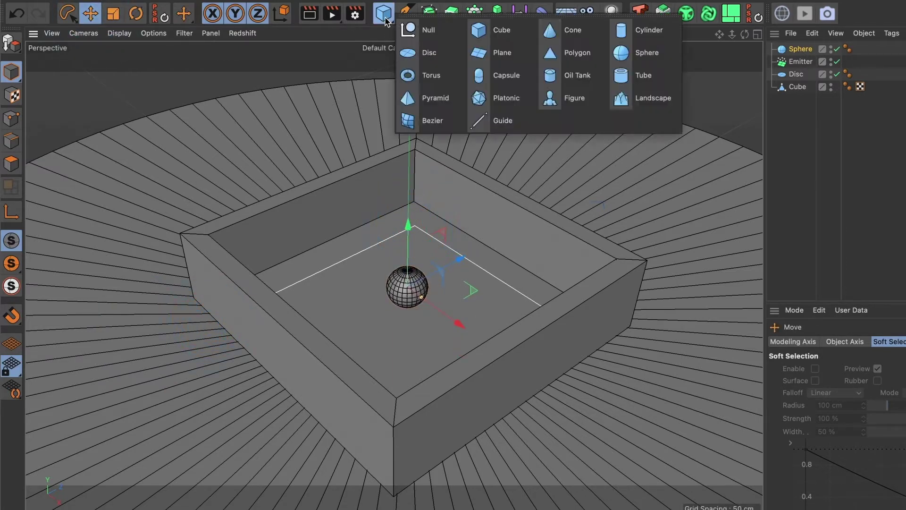
click(493, 76)
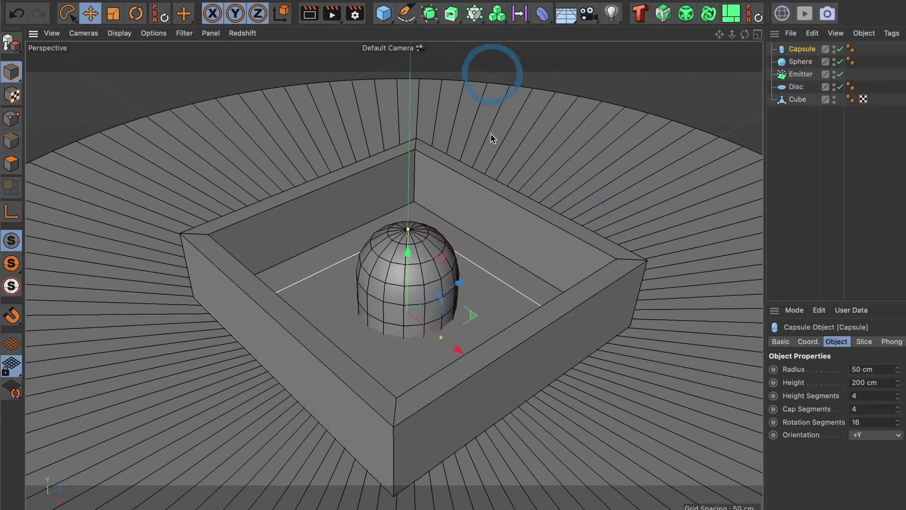
click(114, 13)
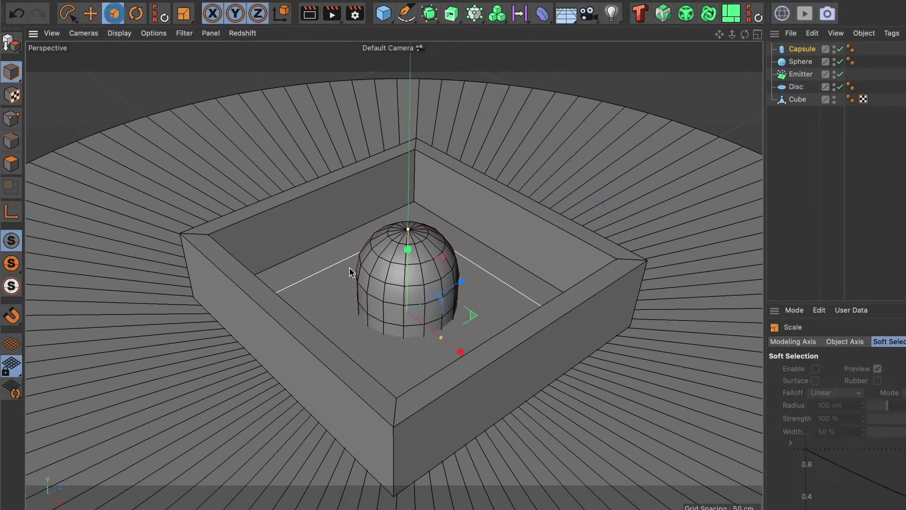
mouse_move(494, 330)
mouse_down()
mouse_move(274, 397)
mouse_move(130, 385)
mouse_up()
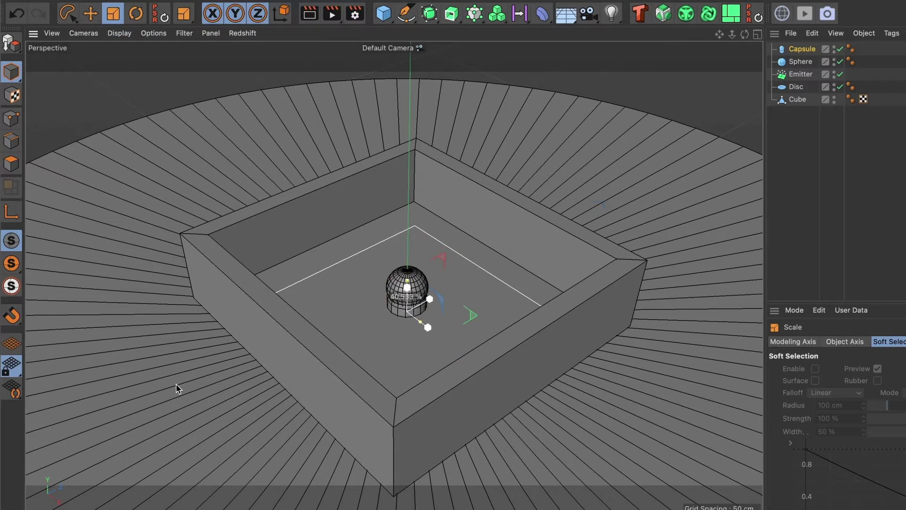
click(90, 13)
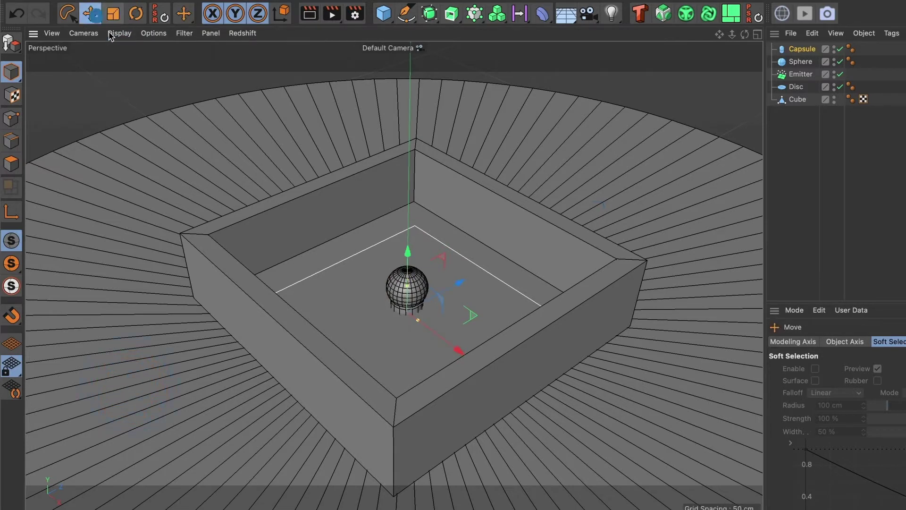
drag(412, 273, 412, 231)
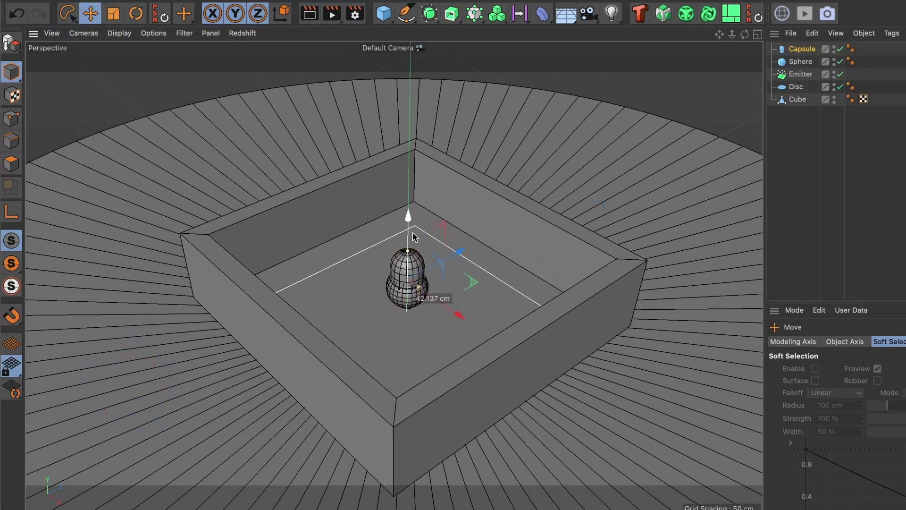
drag(440, 311, 475, 324)
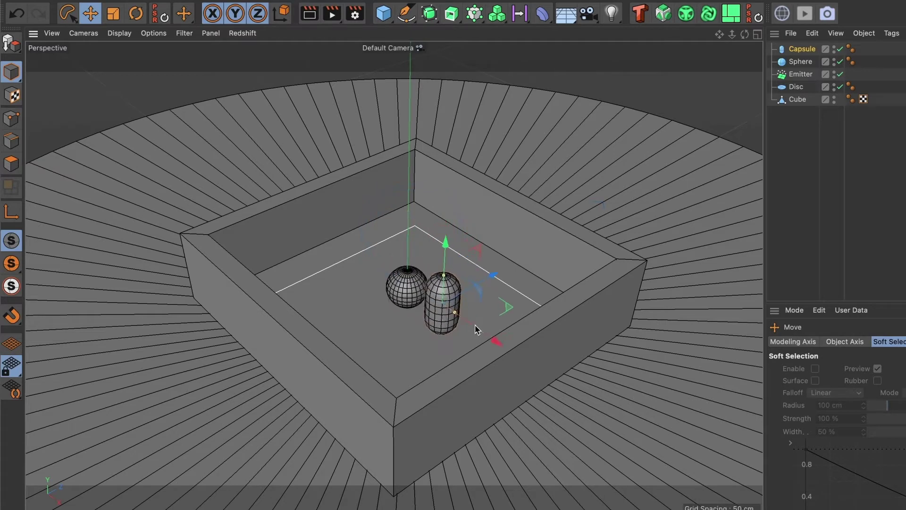
click(391, 14)
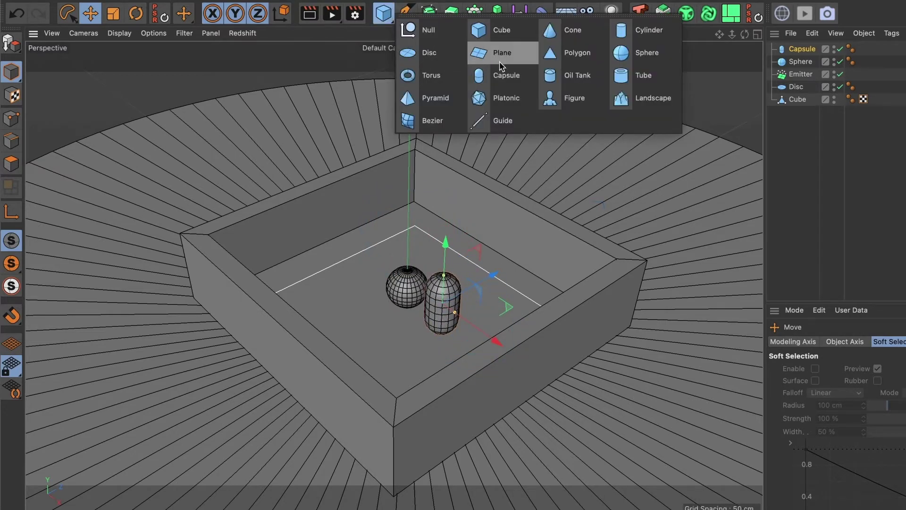
- Add Cube.1, shrink it to about 30% and slightly smaller, and raise it beside the sphere
click(502, 31)
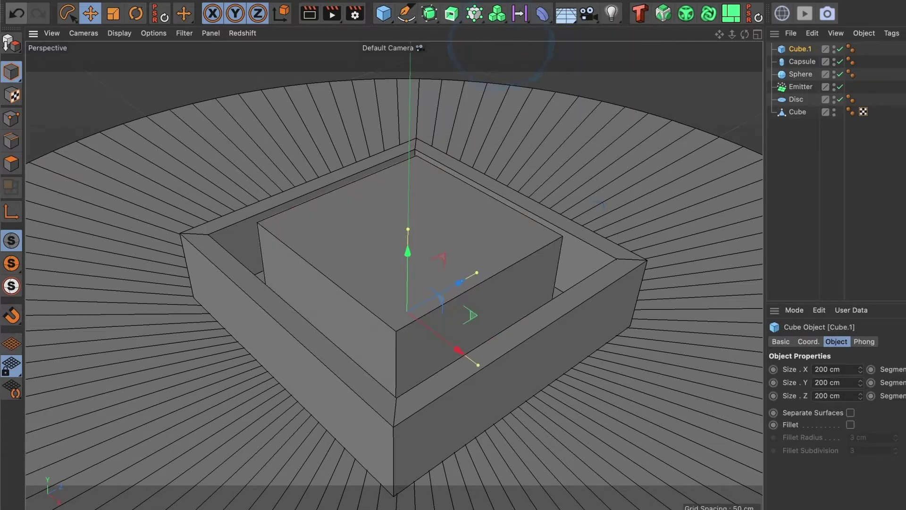
click(115, 17)
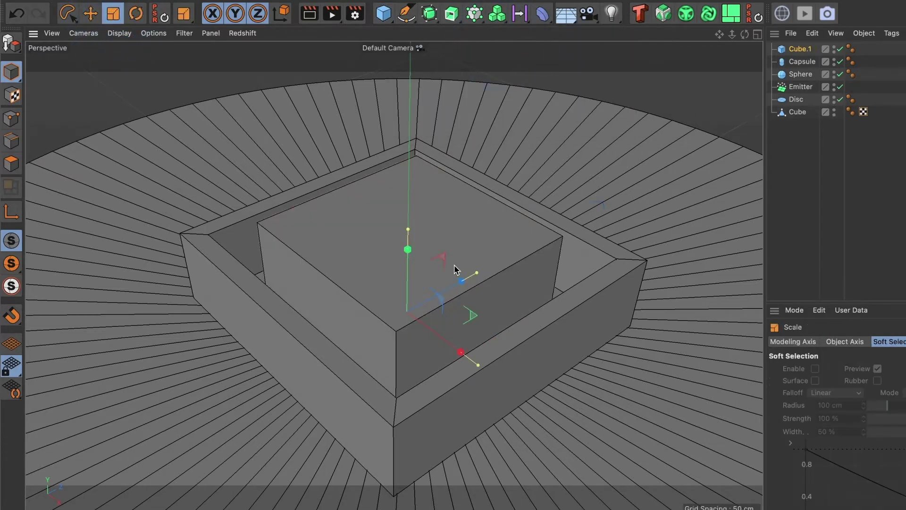
mouse_move(454, 264)
mouse_down()
mouse_move(223, 346)
mouse_move(106, 354)
mouse_move(59, 348)
mouse_up()
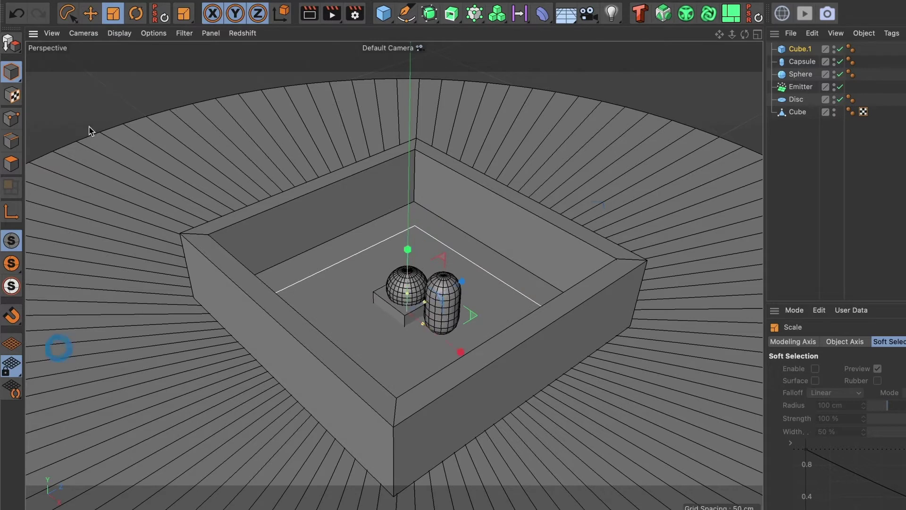
click(89, 16)
drag(408, 252, 410, 222)
drag(459, 257, 407, 279)
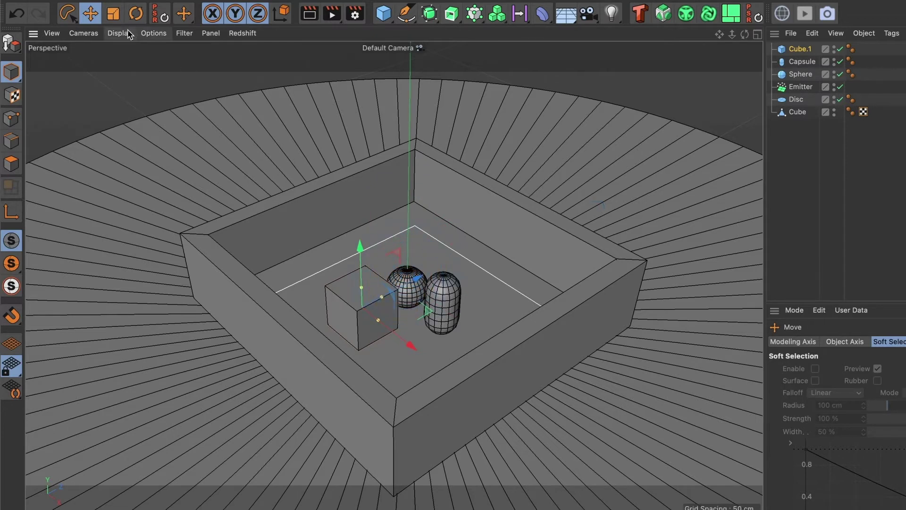
click(113, 13)
drag(361, 310, 204, 303)
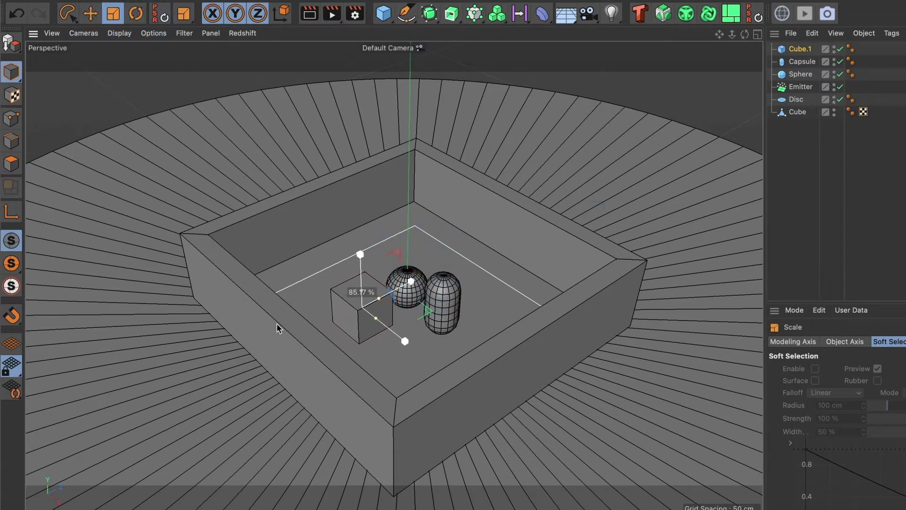
click(90, 14)
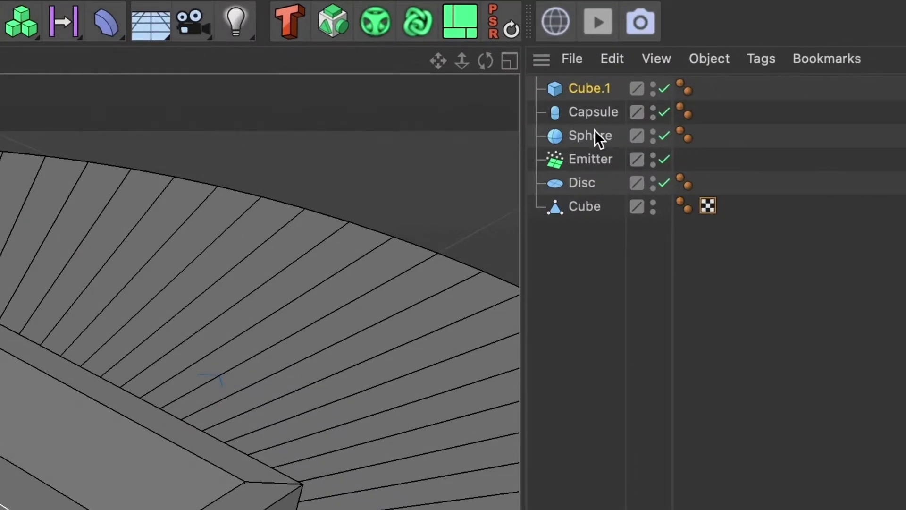
click(595, 133)
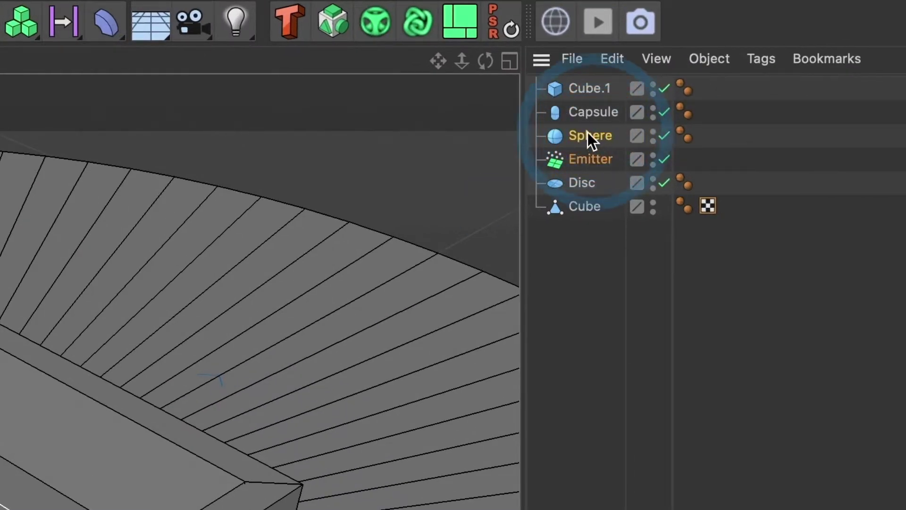
- Parent Capsule, Sphere and Cube.1 under the Emitter, then select the Emitter
click(587, 116)
drag(588, 116, 587, 157)
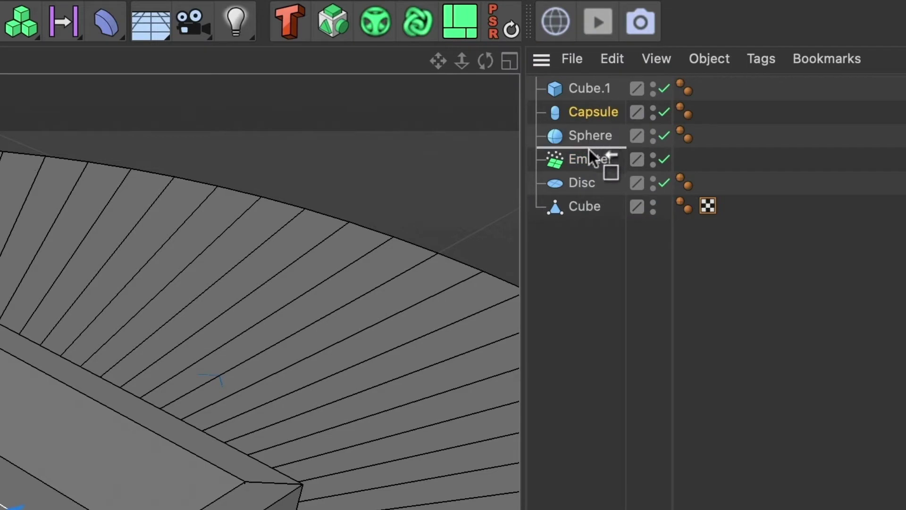
drag(584, 112, 590, 148)
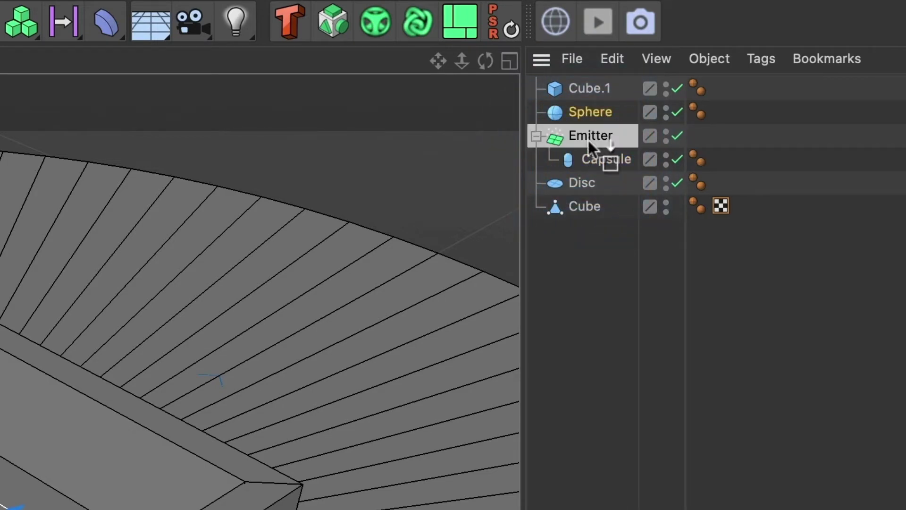
drag(579, 87, 598, 122)
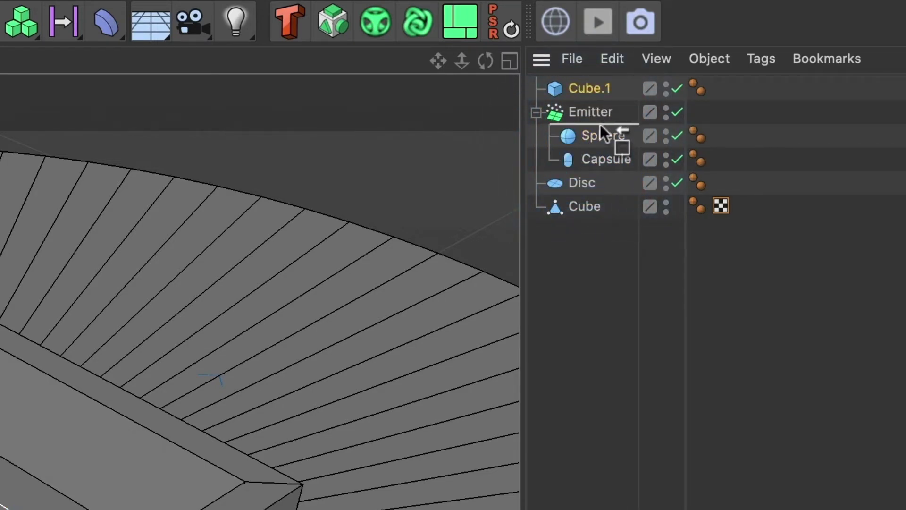
click(588, 88)
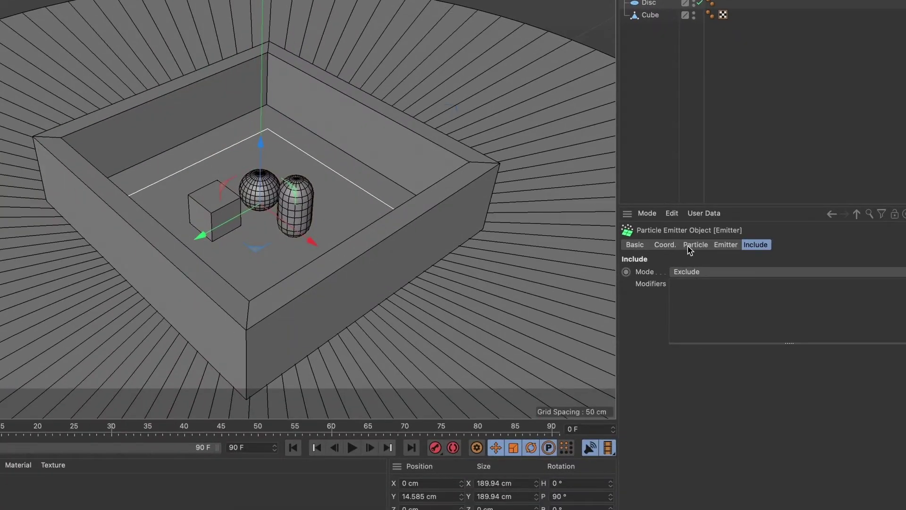
- Show the Emitter's Particle settings, play the emission to about frame 50, and rewind to frame 0
click(690, 248)
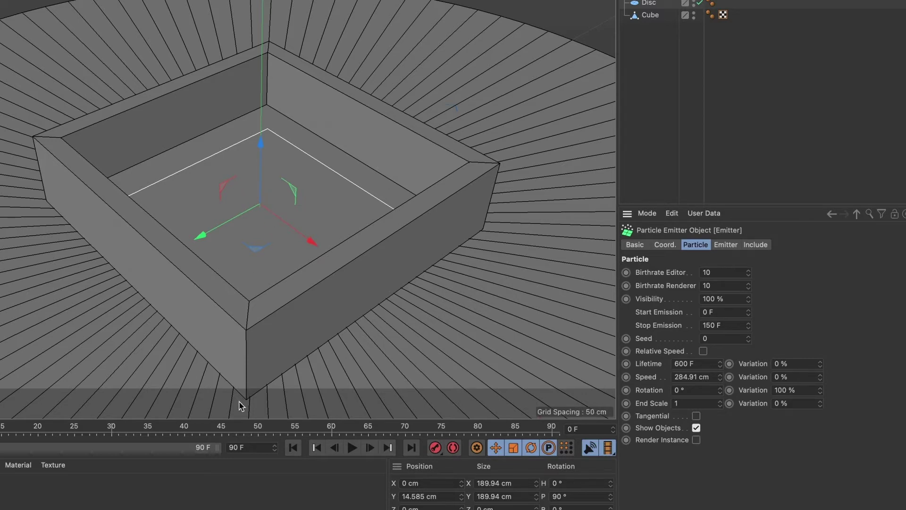
click(351, 447)
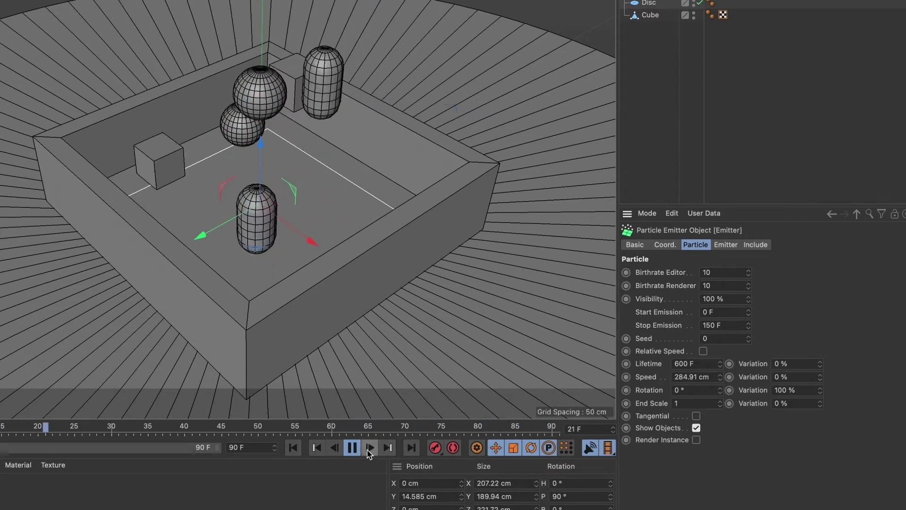
click(351, 447)
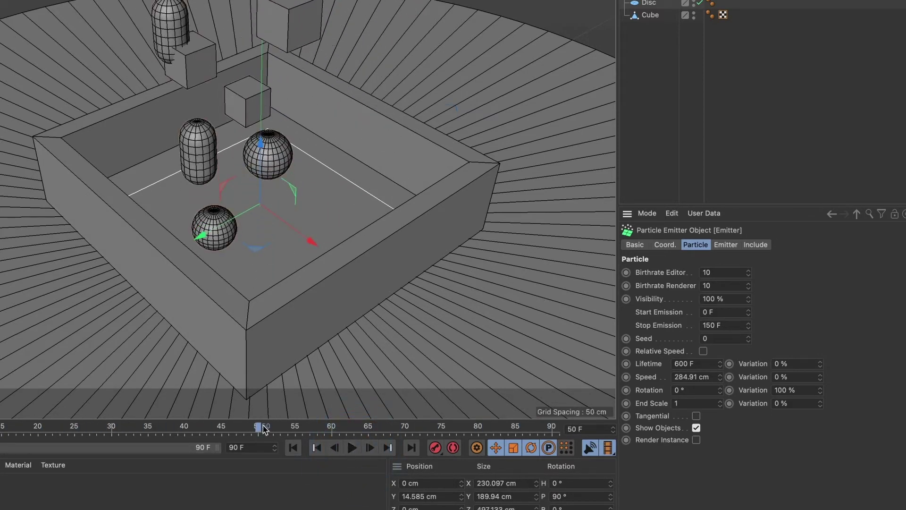
drag(265, 429, 10, 429)
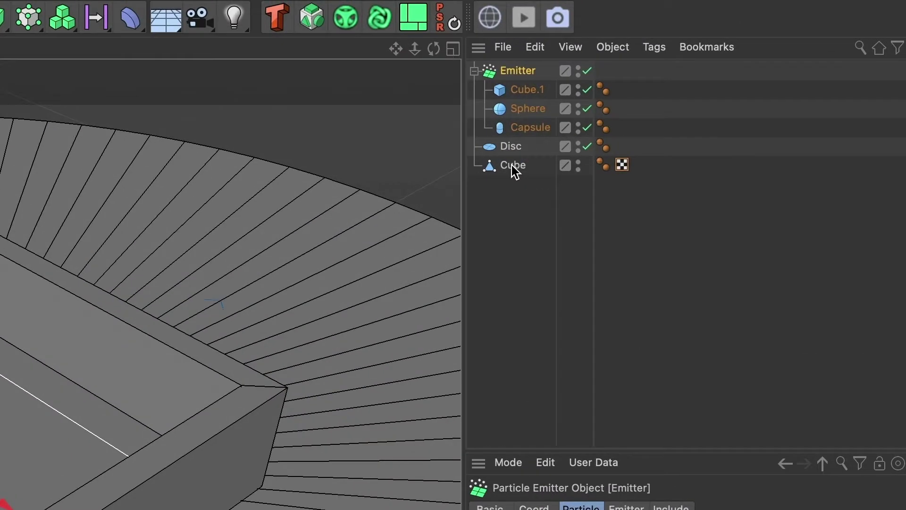
- Tag the tray Cube and the Disc as Collider Bodies
click(515, 170)
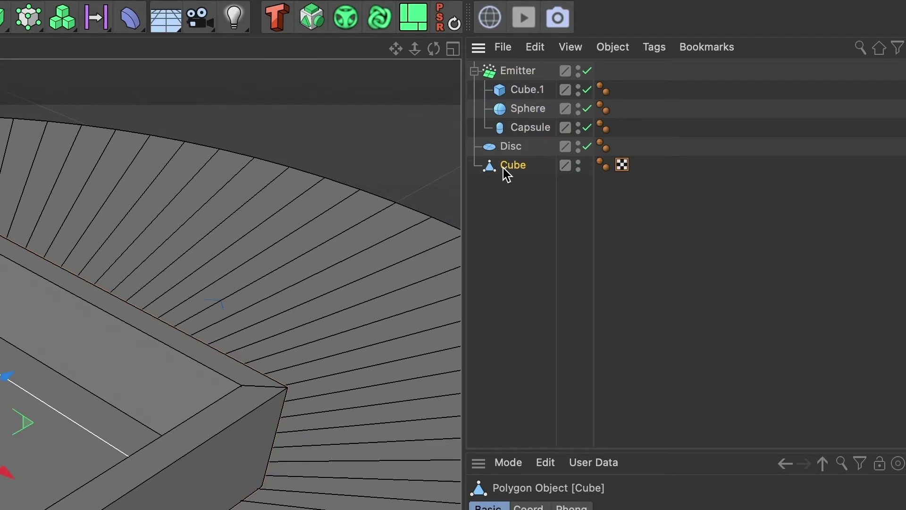
right_click(525, 173)
mouse_move(587, 334)
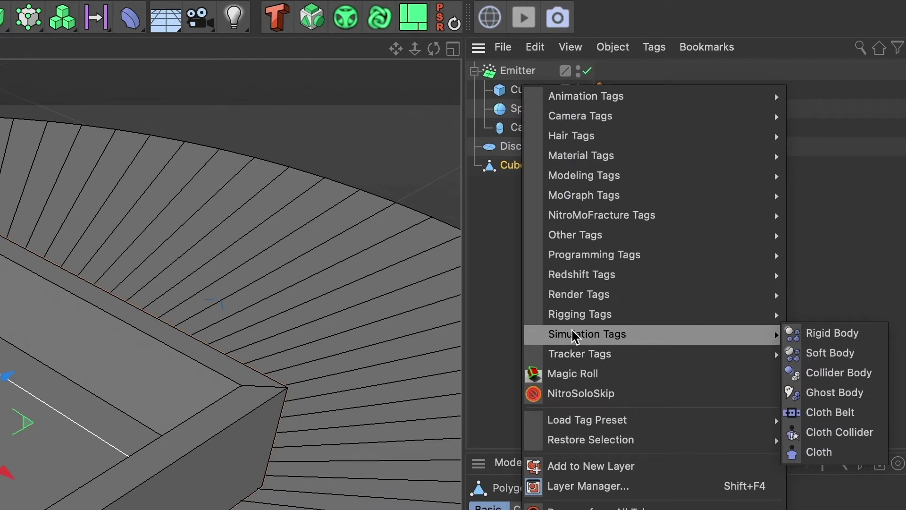
click(847, 381)
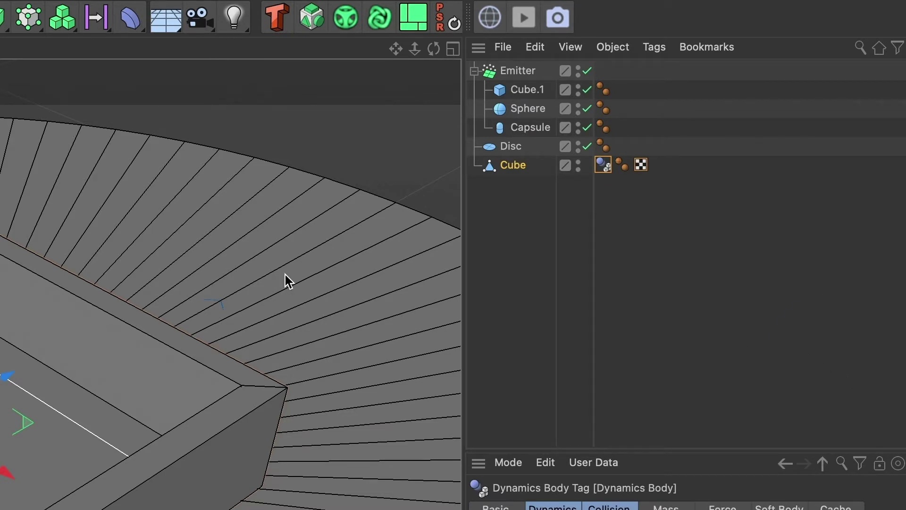
click(280, 236)
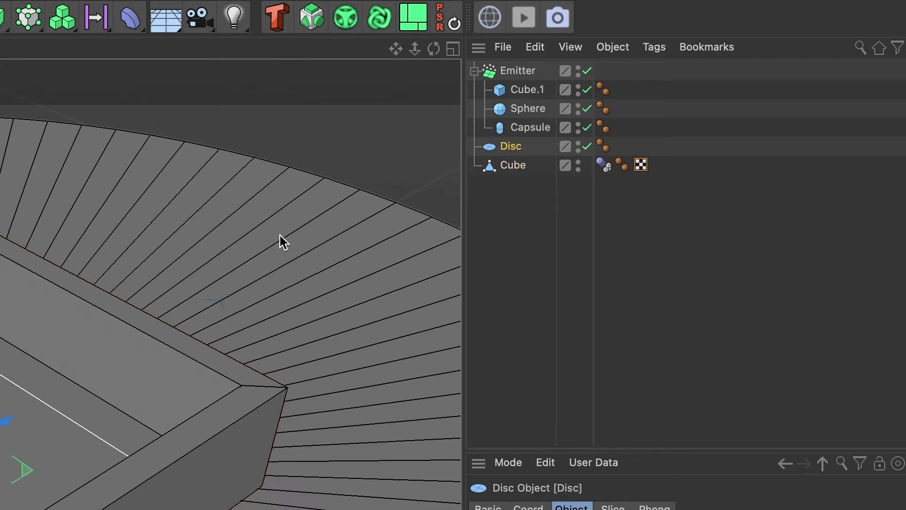
right_click(509, 145)
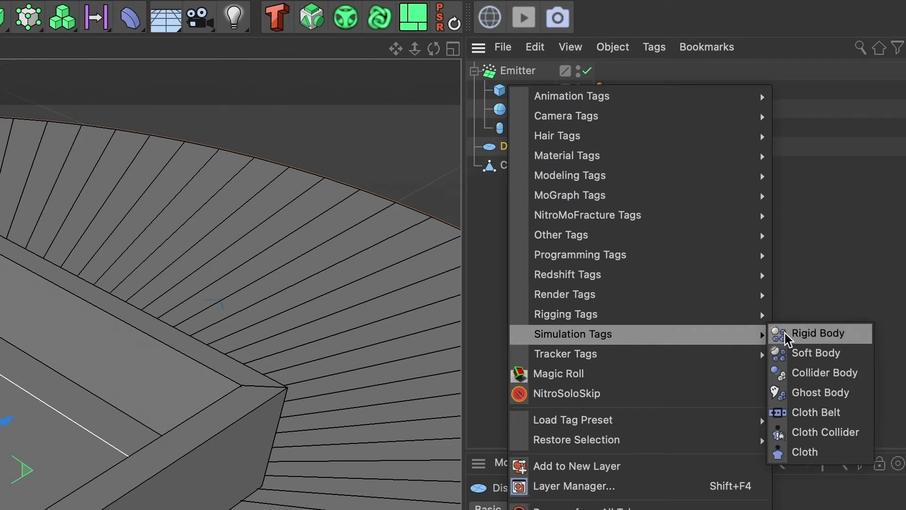
click(822, 374)
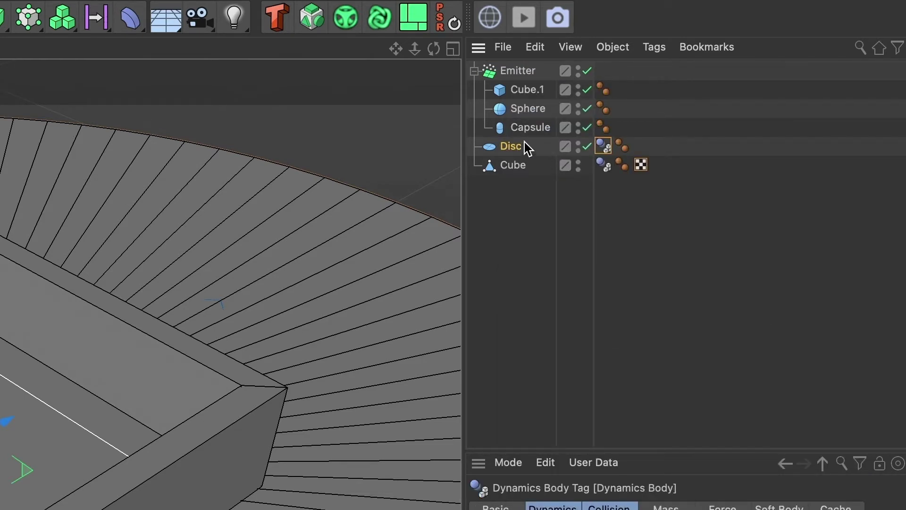
- Give the Emitter and its children a Rigid Body tag
click(521, 70)
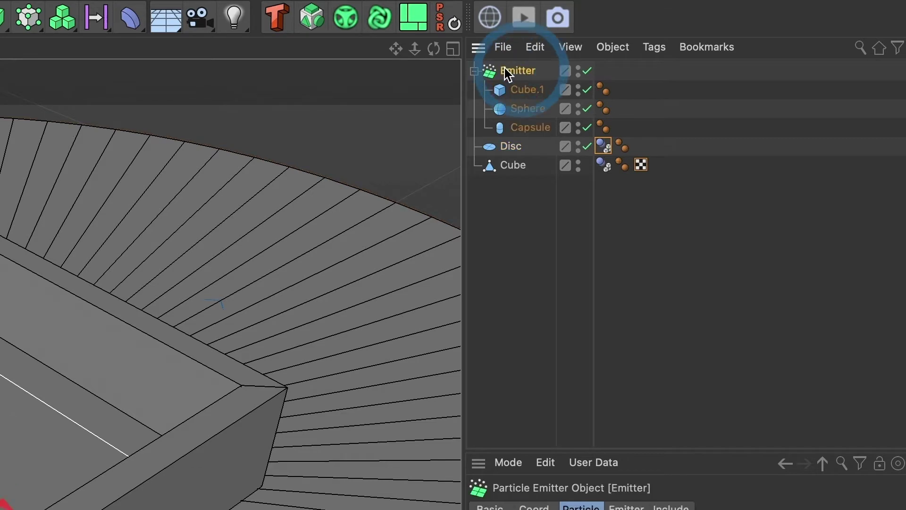
right_click(514, 71)
mouse_move(577, 318)
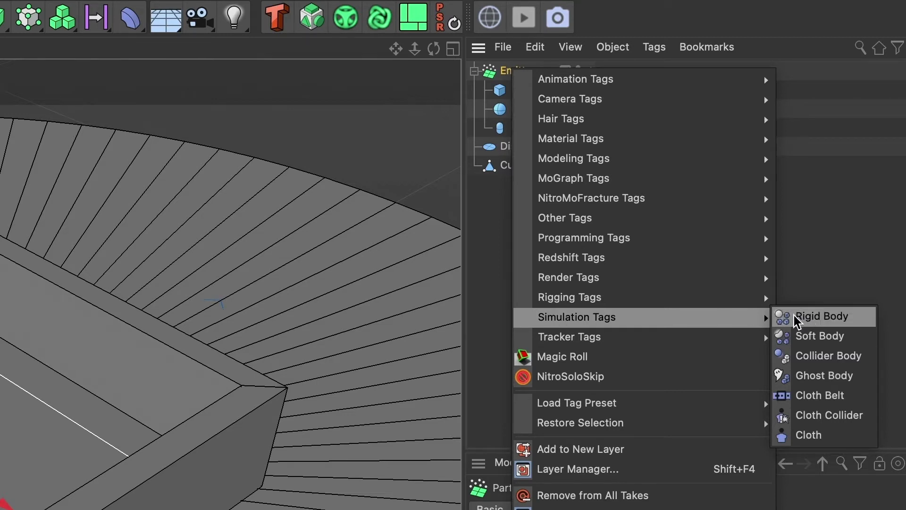
click(808, 323)
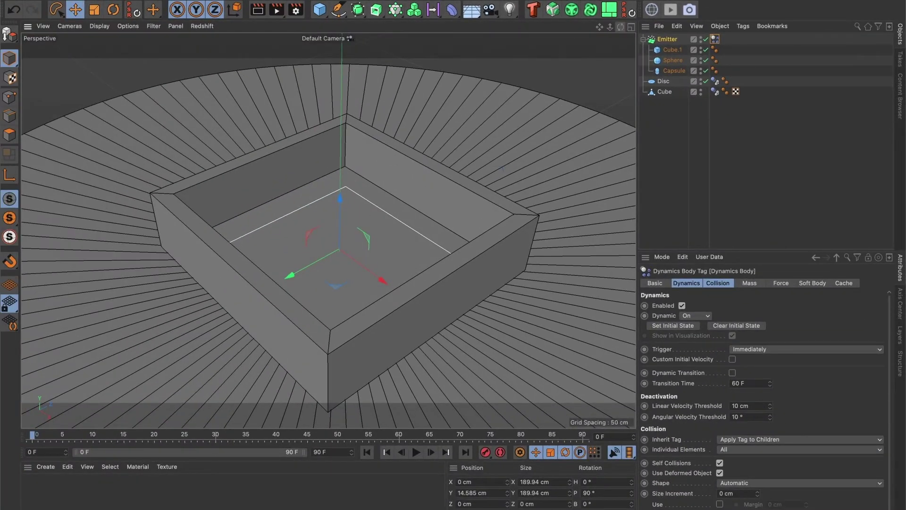
- From a lower angle, play the shapes falling into the tray, rewind, and select the Emitter
drag(621, 27, 452, 197)
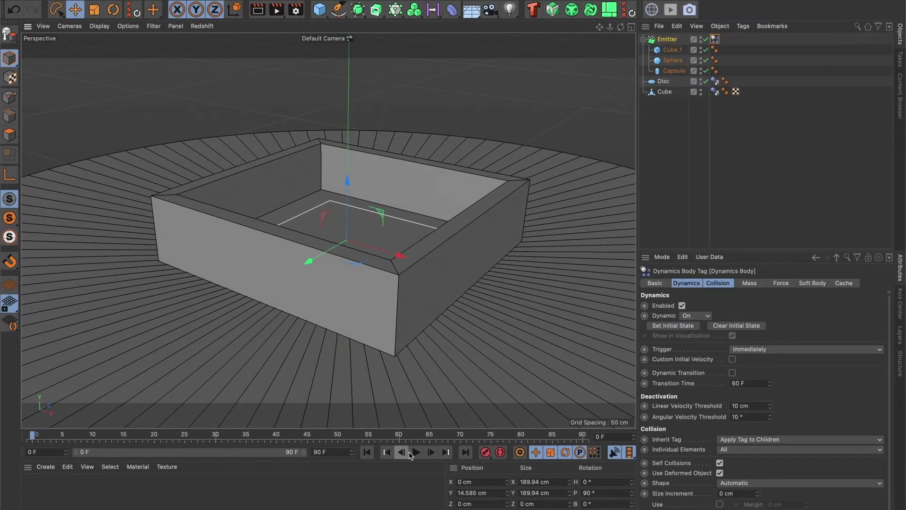
click(415, 452)
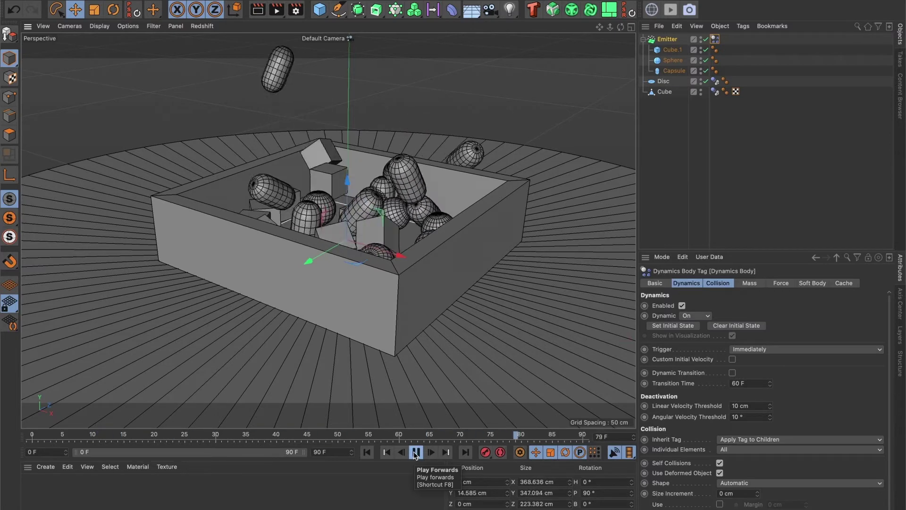
click(415, 452)
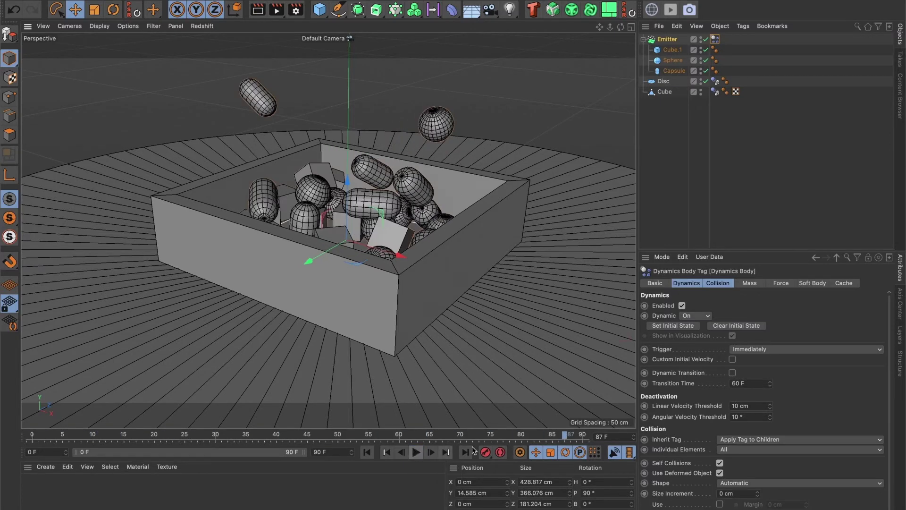
click(367, 452)
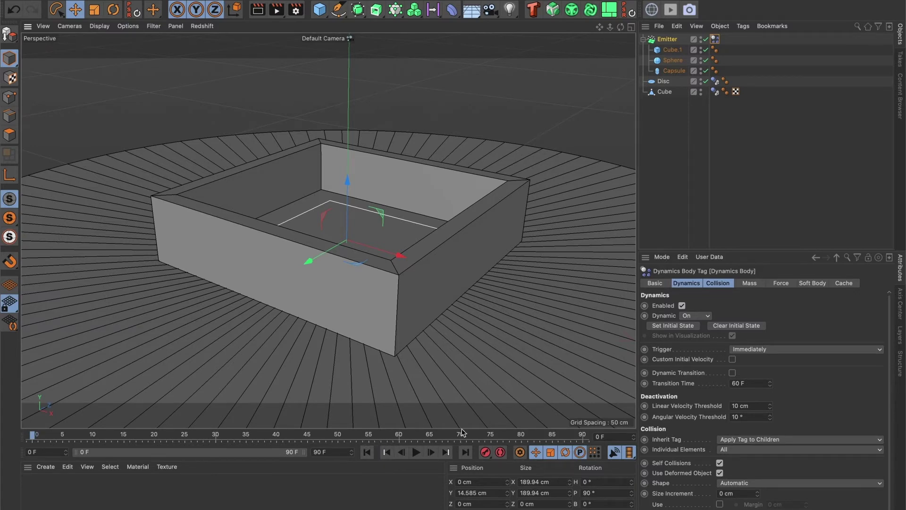
click(666, 40)
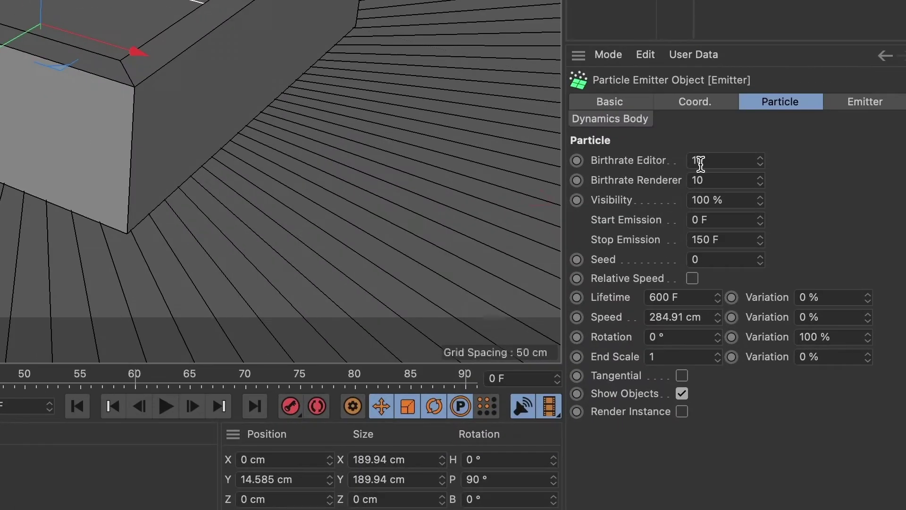
- Change the Emitter's Birthrate Editor value and play the simulation
click(721, 316)
click(715, 162)
click(715, 161)
click(679, 159)
text(5)
click(679, 161)
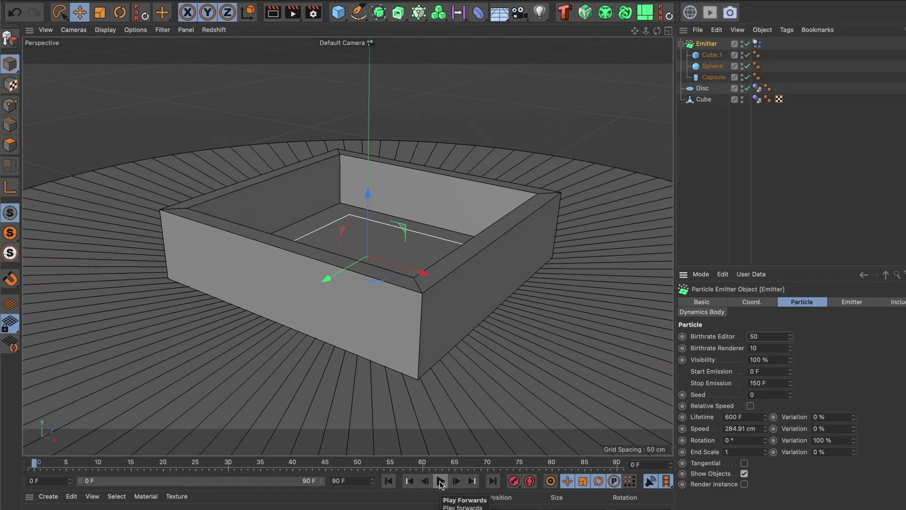
click(439, 481)
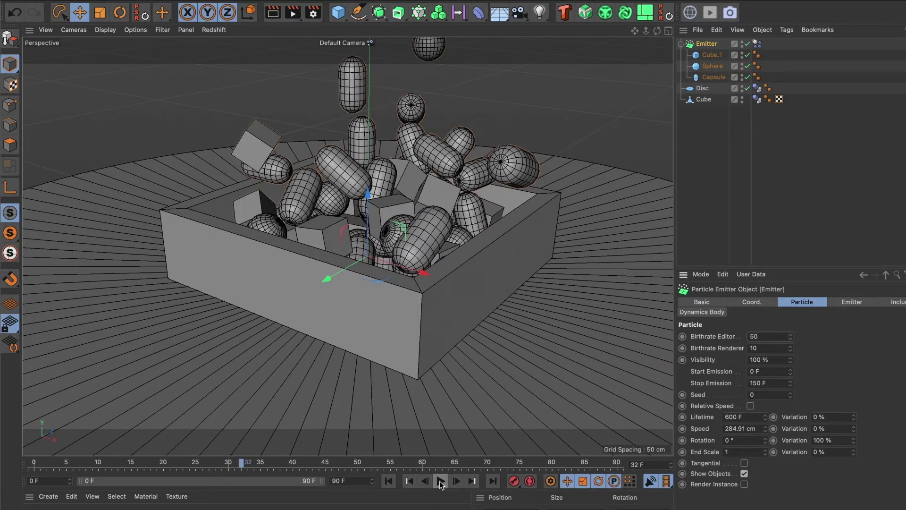
- Test a Birthrate Editor of 100, replaying from frame 0 and pausing at frame 42
double_click(760, 336)
text(100)
click(440, 481)
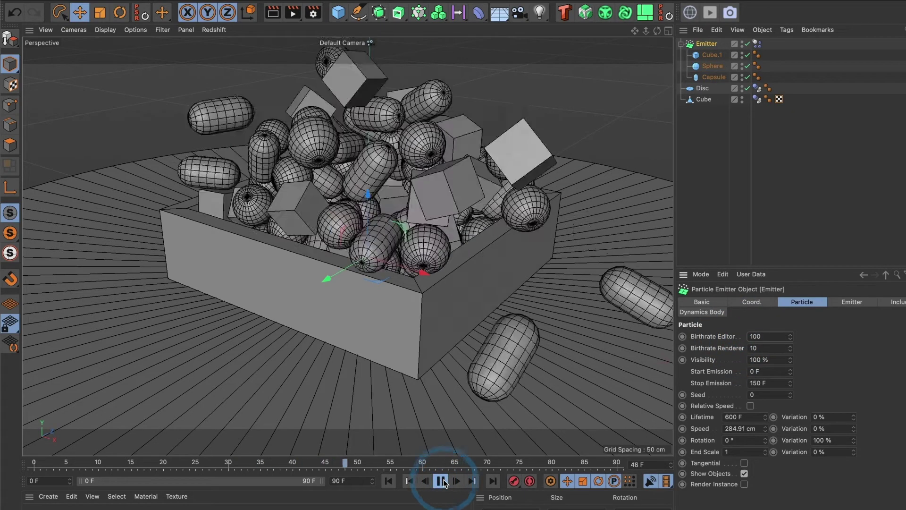
click(389, 481)
click(440, 480)
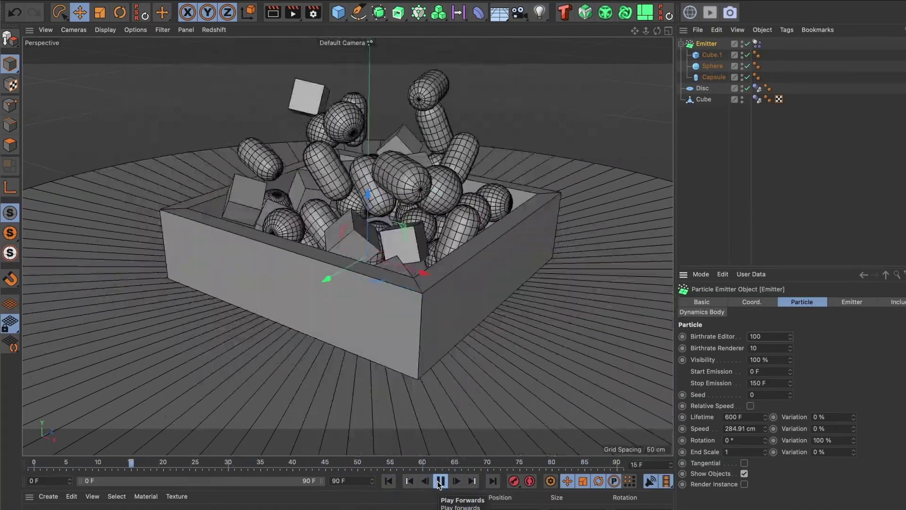
click(440, 481)
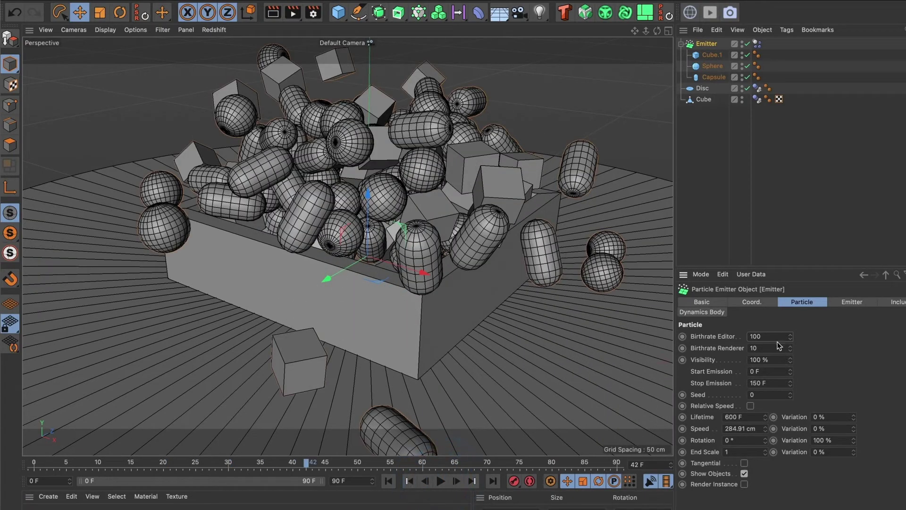
- Set Birthrate Editor to 50, replay to frame 60, and reset to frame 0
drag(777, 336, 727, 333)
text(50)
key(Return)
click(393, 483)
click(440, 481)
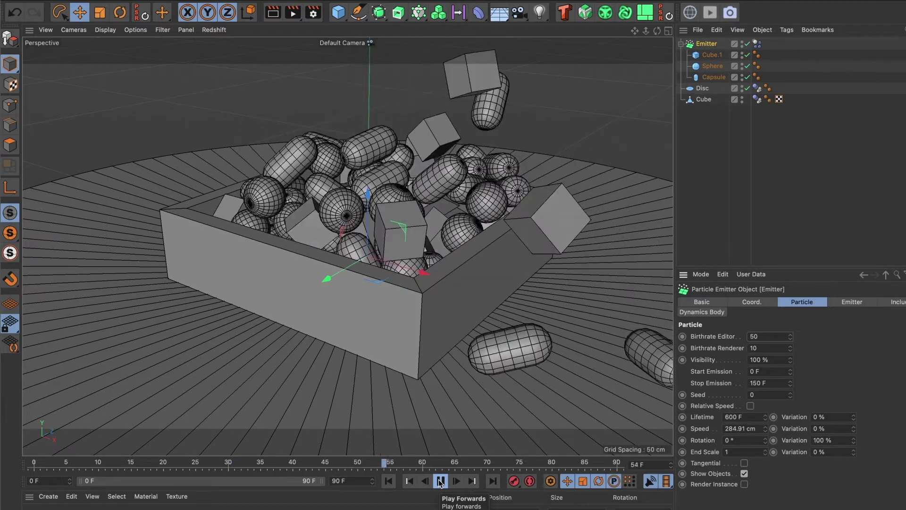
click(440, 481)
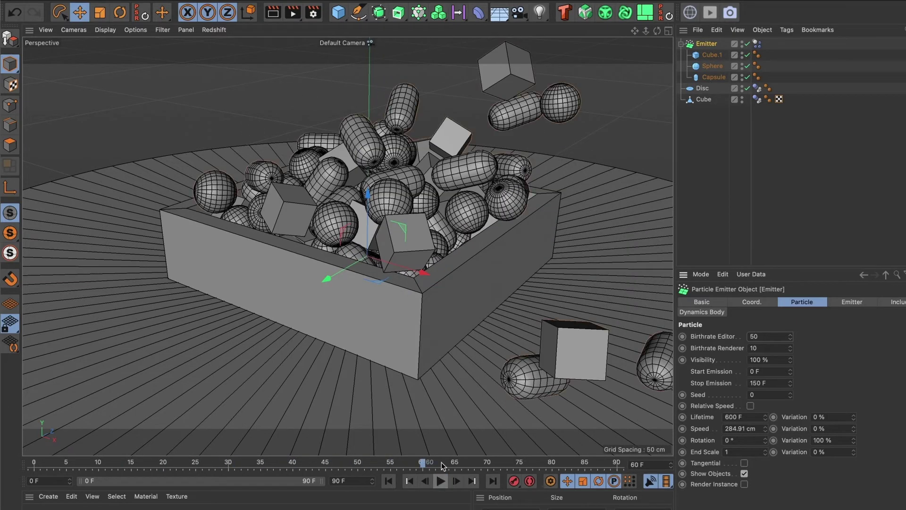
click(390, 481)
- Deselect all, add a standard Camera from the camera drop-down, and look through it
click(682, 44)
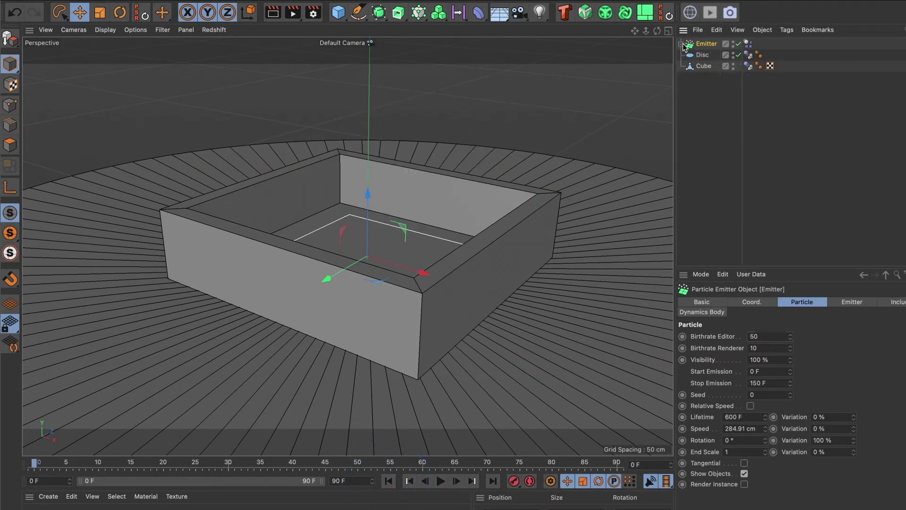
click(698, 66)
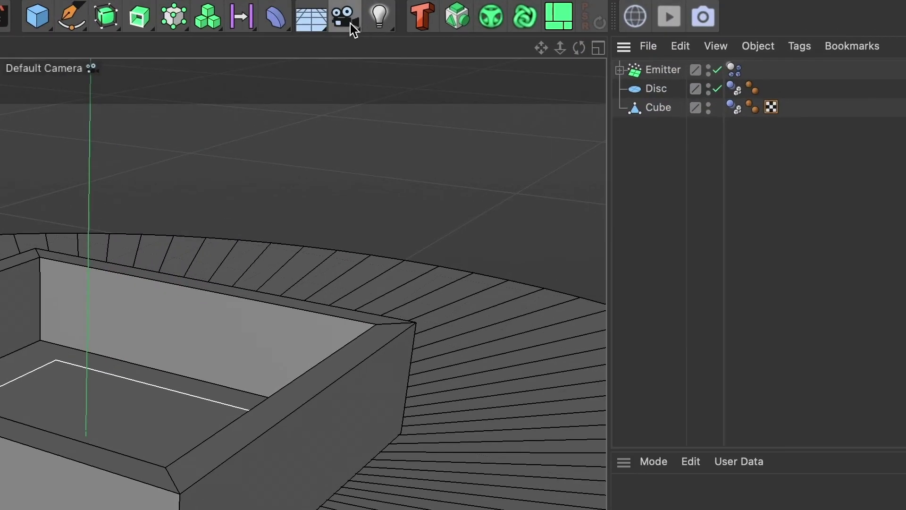
click(350, 23)
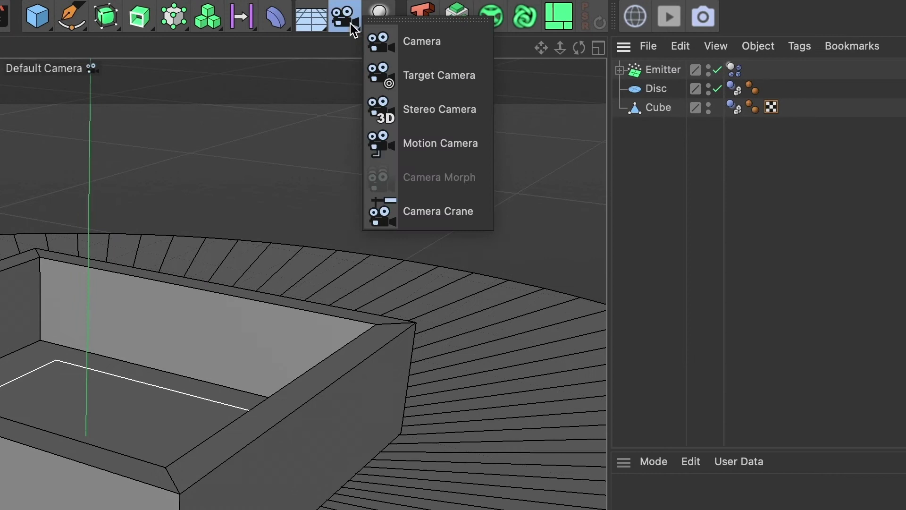
click(398, 40)
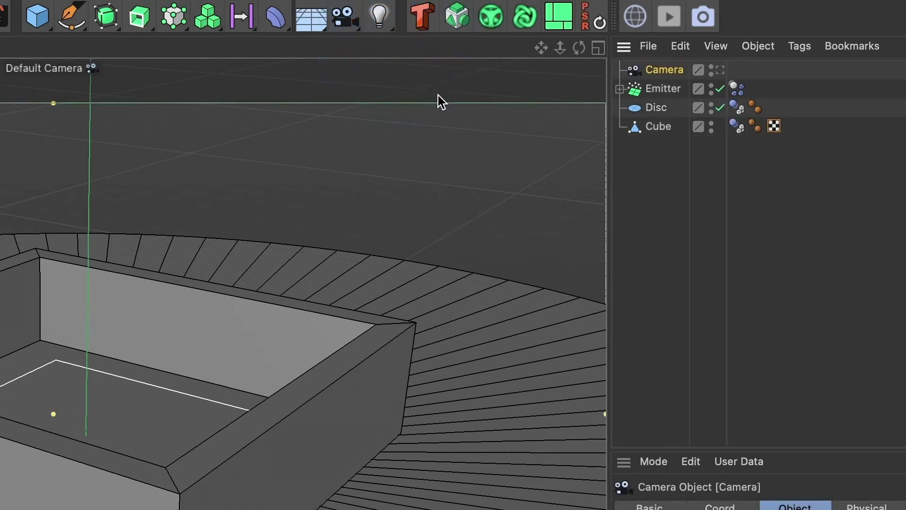
click(664, 69)
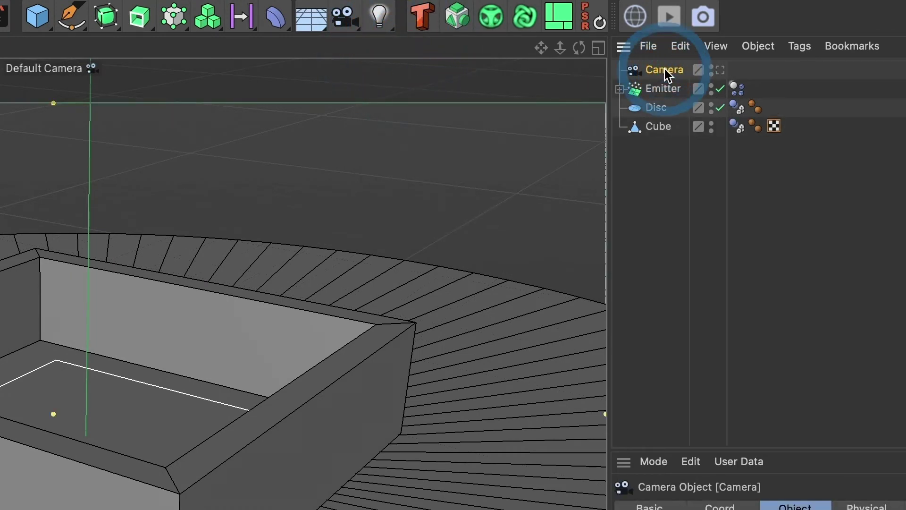
click(719, 72)
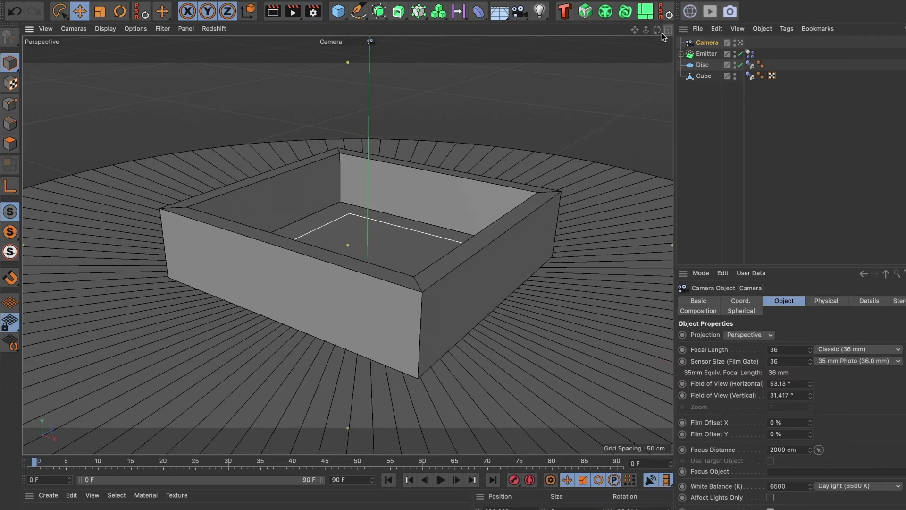
- Frame a low, close front view of the tray and record the camera's frame-0 keyframe
mouse_move(657, 29)
mouse_down()
mouse_move(641, 19)
mouse_move(632, 33)
mouse_move(657, 43)
mouse_up()
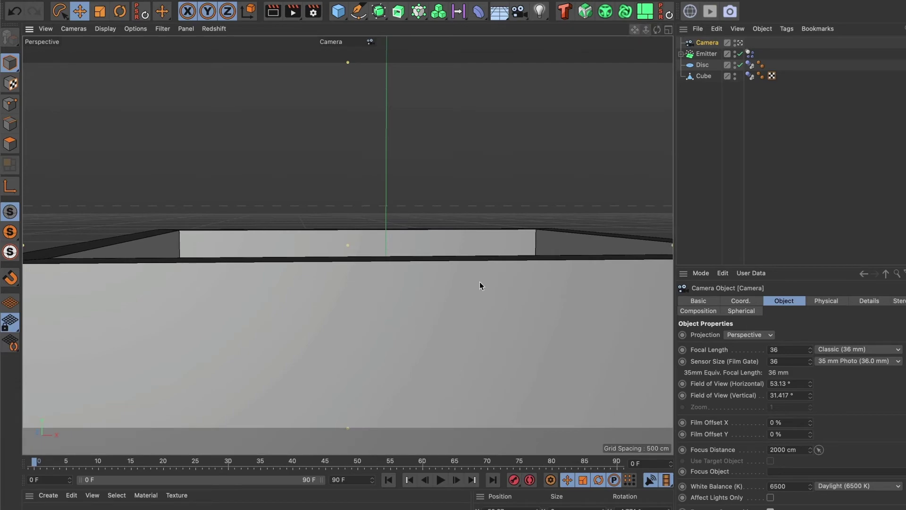
drag(480, 286, 355, 327)
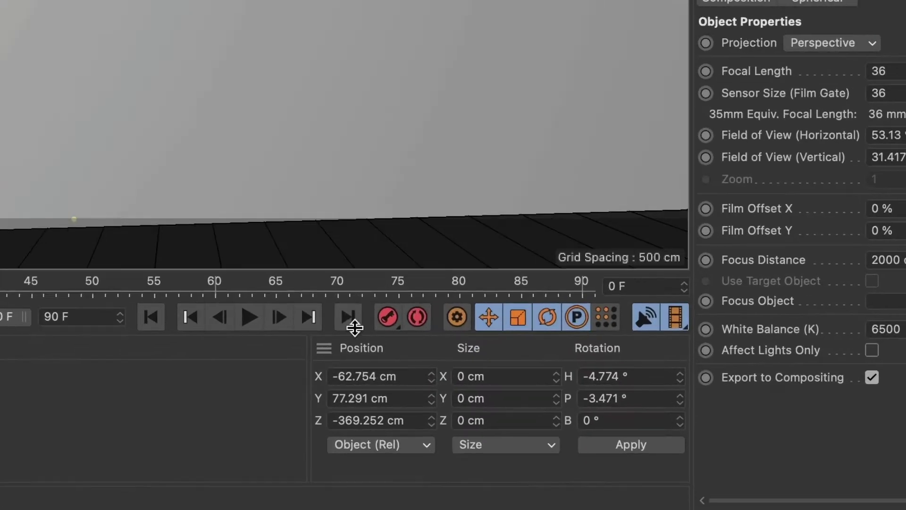
click(384, 315)
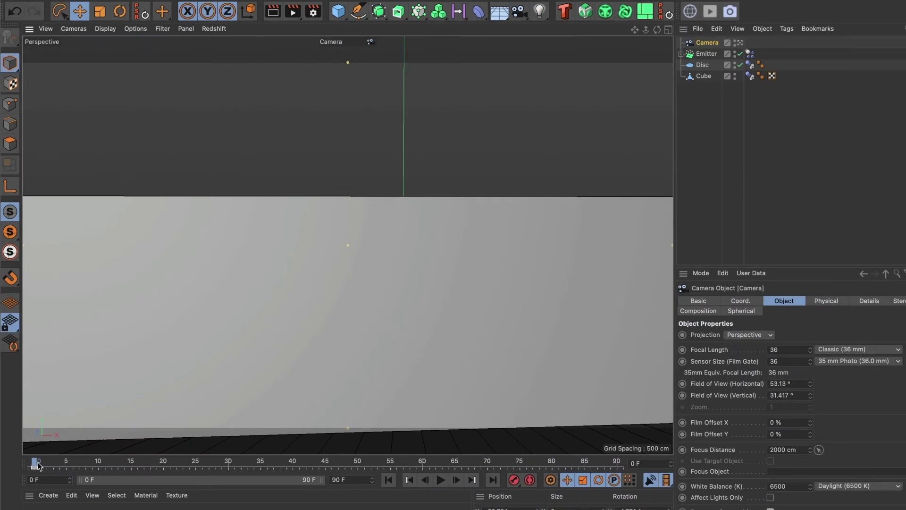
- At frame 90, orbit the camera higher around the tray's other side and record a keyframe
drag(37, 465, 617, 465)
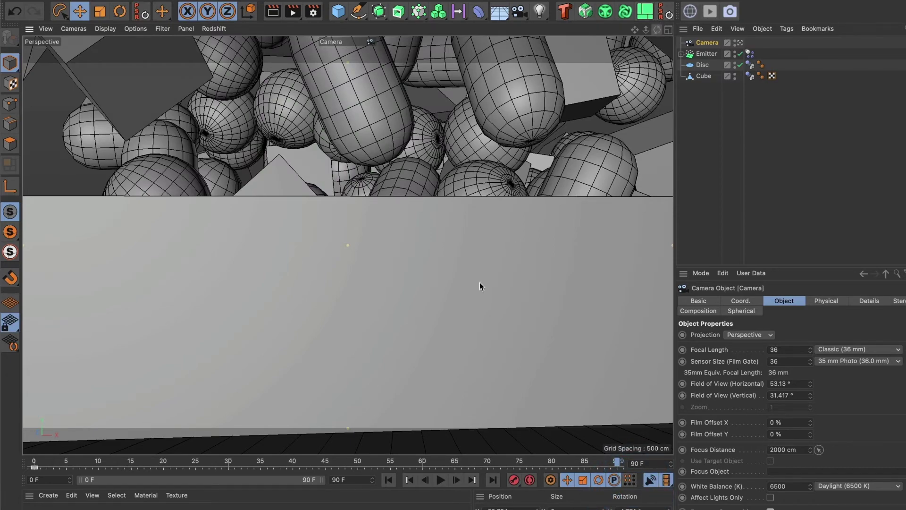
alt+drag(479, 282, 453, 331)
scroll(347, 245, down, 3)
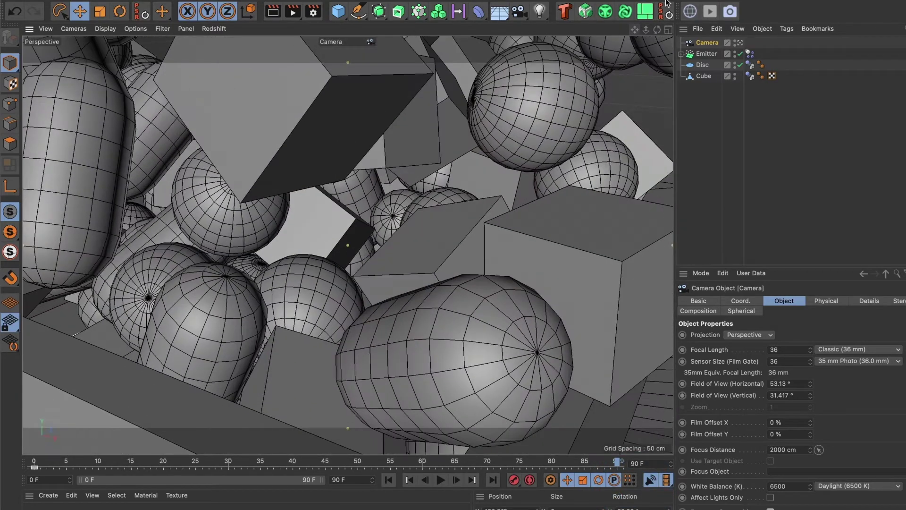
scroll(347, 245, down, 3)
scroll(348, 245, down, 2)
alt+drag(347, 245, 348, 245)
scroll(347, 245, up, 2)
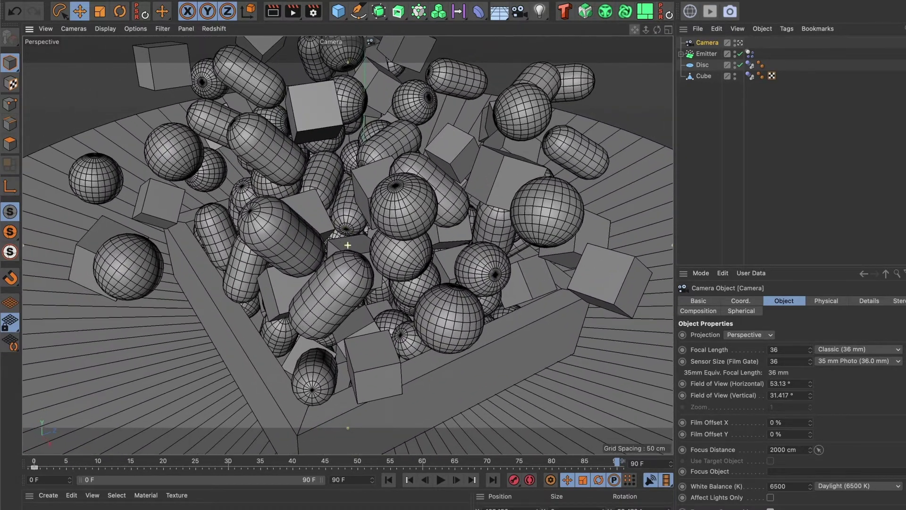
scroll(348, 245, up, 2)
scroll(348, 245, up, 2)
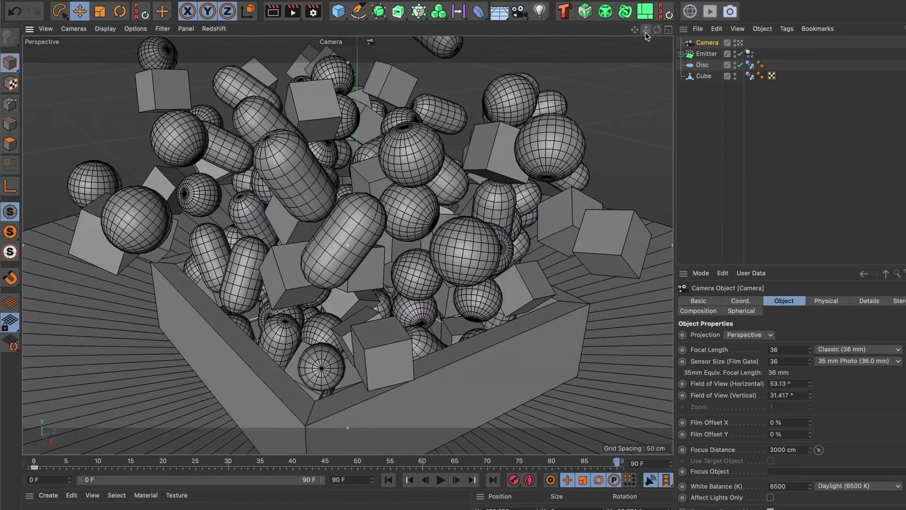
drag(656, 30, 656, 36)
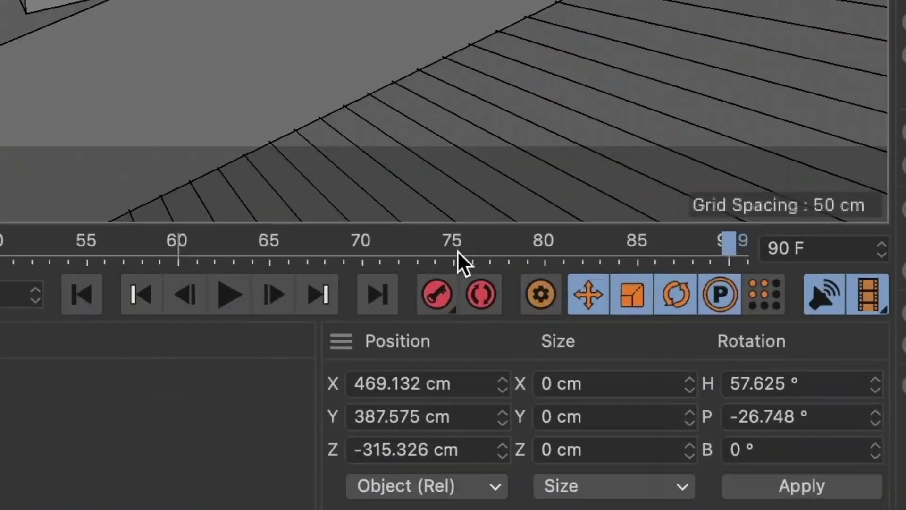
click(514, 480)
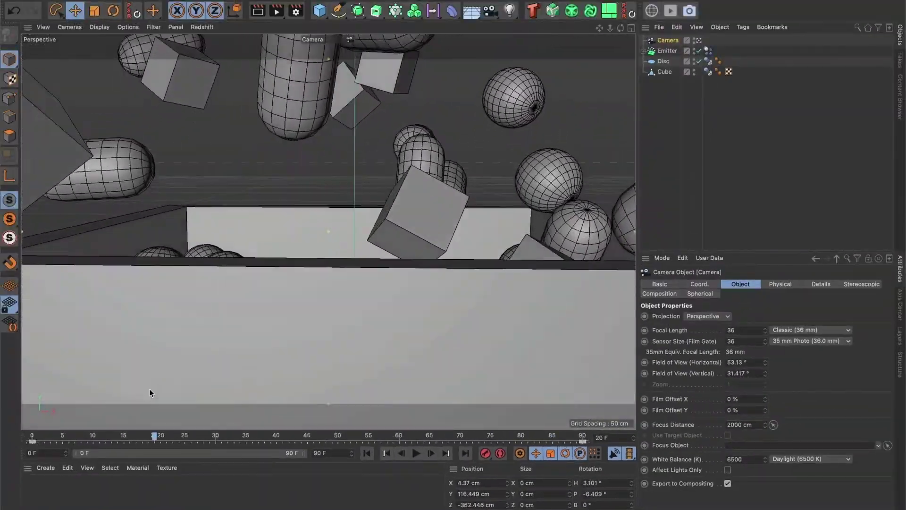
- Play back the camera sweep from frame 0, then switch to the four-view layout
key(shift+f)
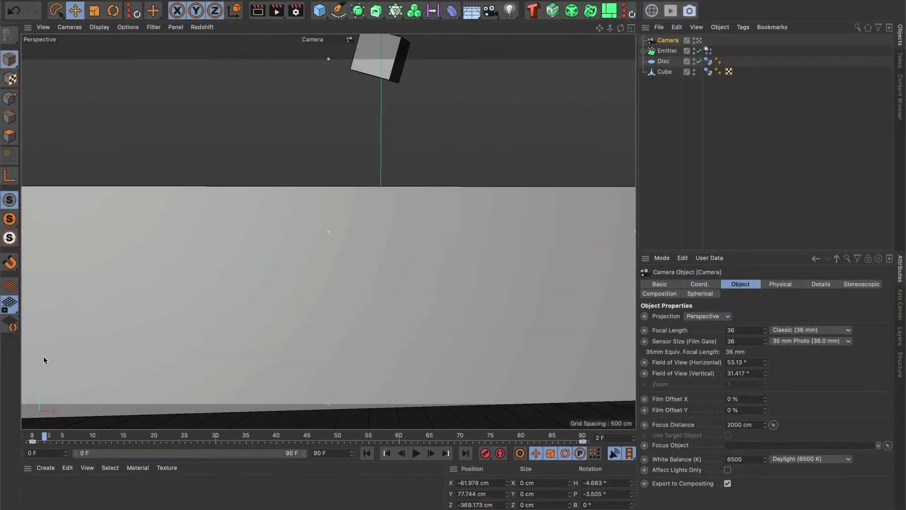
click(240, 407)
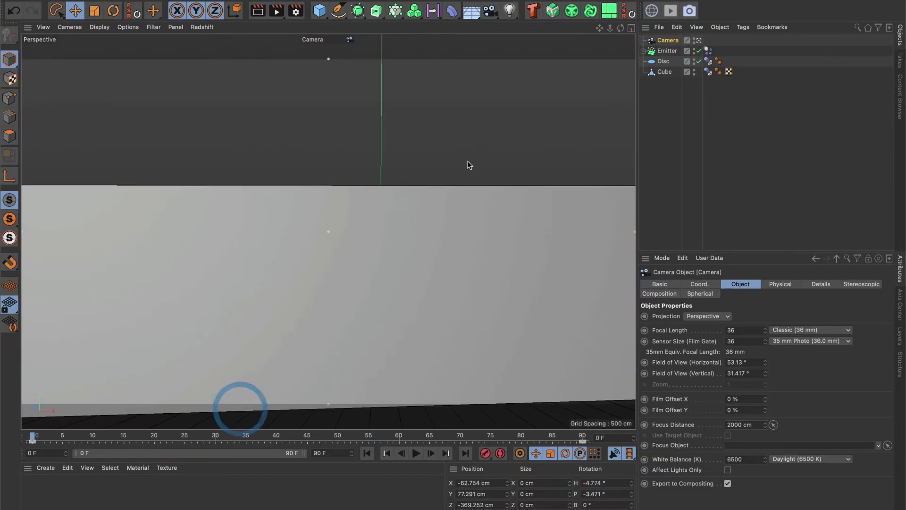
click(416, 454)
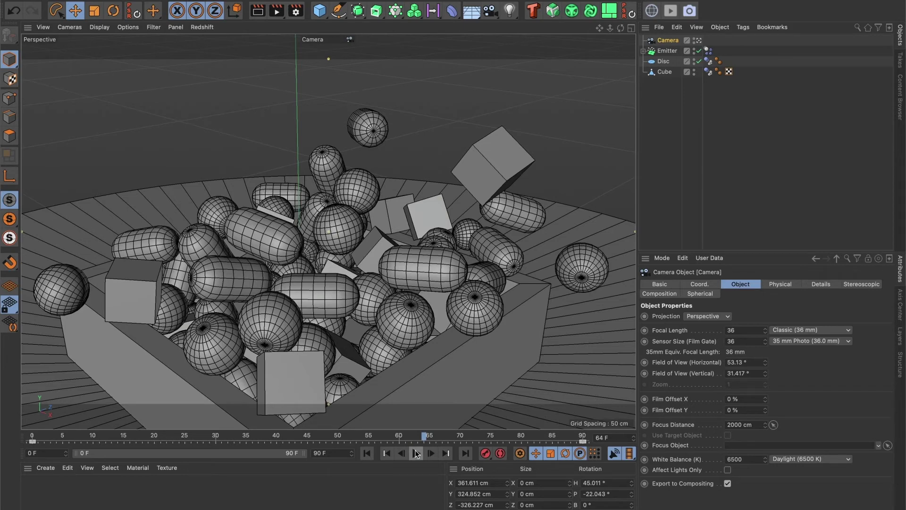
click(416, 453)
click(366, 453)
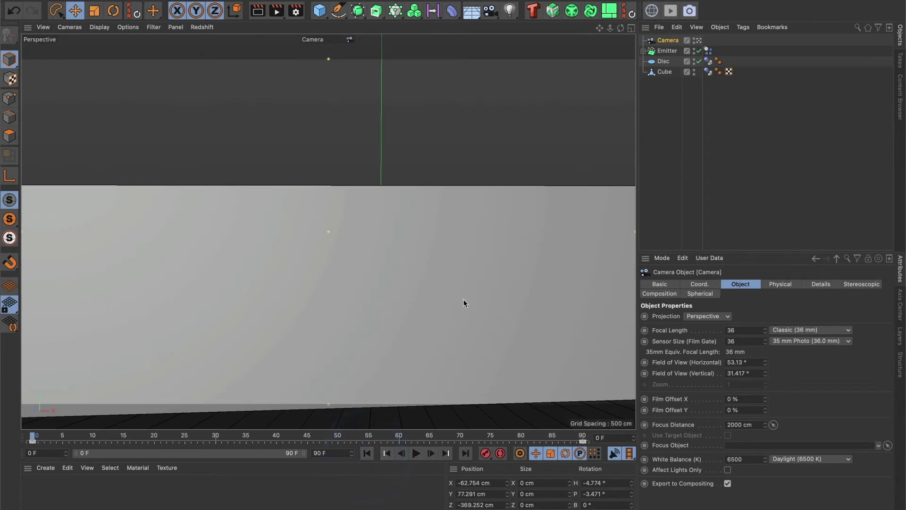
click(631, 28)
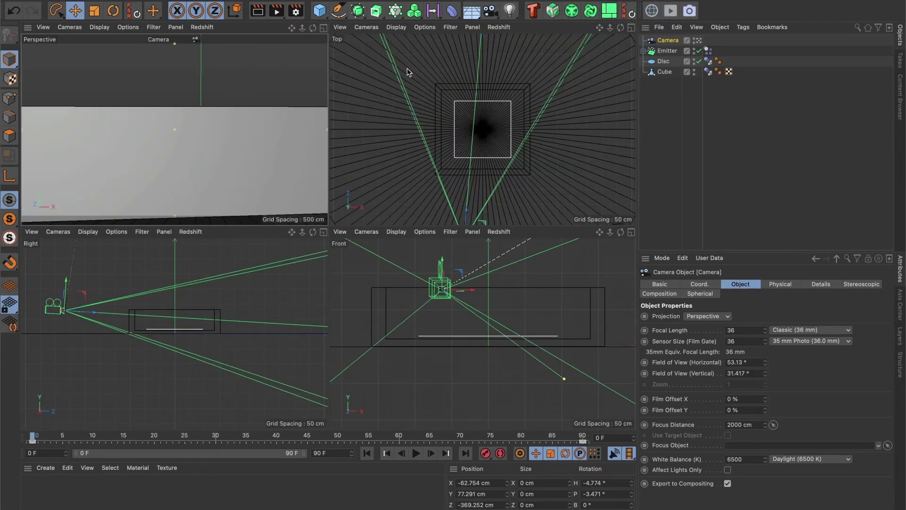
- Enlarge the Top view, zoom out, scrub ahead, and drag the camera path's end point to a new spot
click(632, 28)
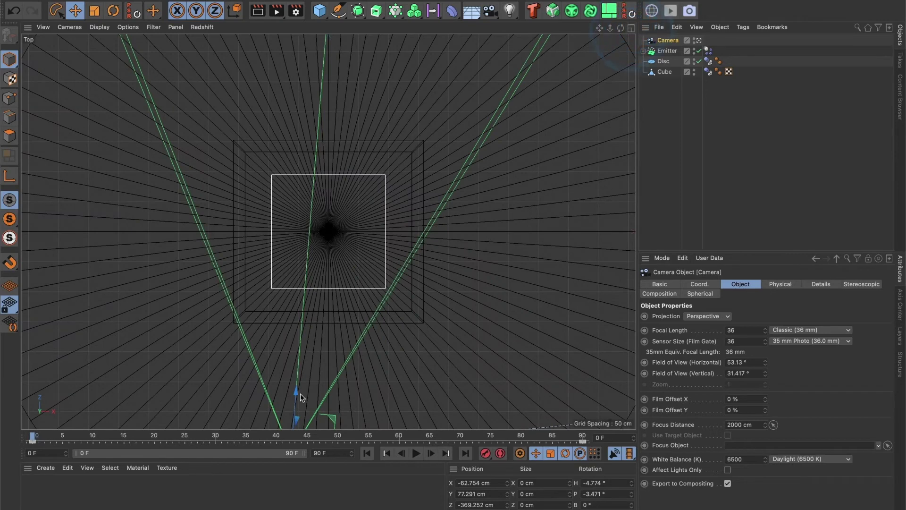
mouse_move(609, 28)
mouse_down()
mouse_move(595, 29)
mouse_move(600, 2)
mouse_up()
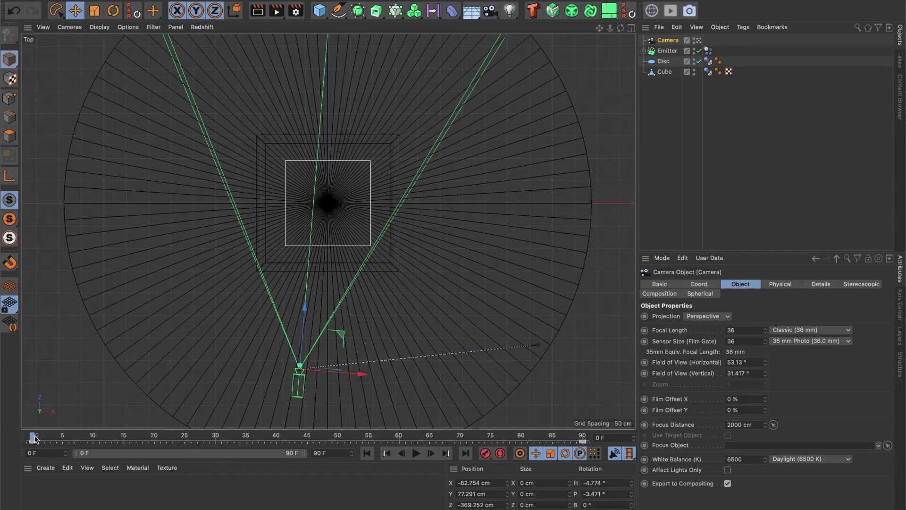
mouse_move(37, 439)
mouse_down()
mouse_move(264, 442)
mouse_move(241, 442)
mouse_up()
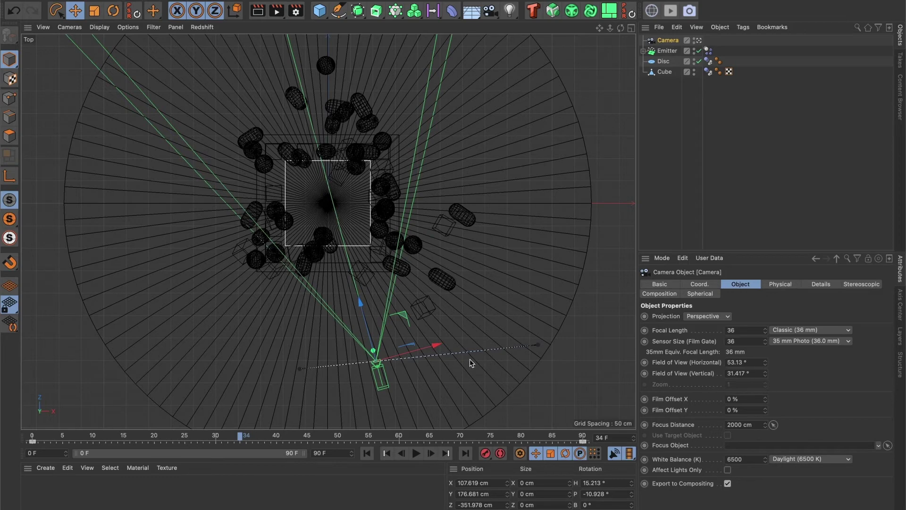
drag(538, 345, 522, 259)
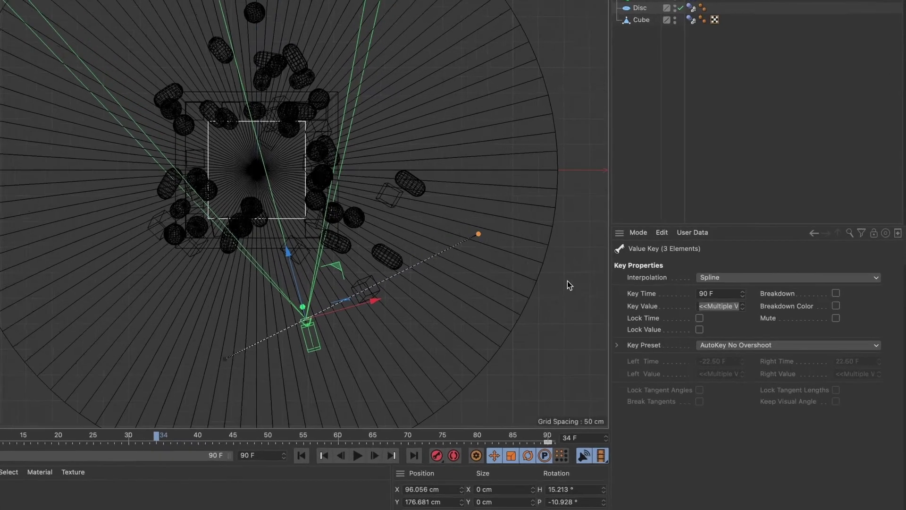
- Turn off Auto Tangents and Remove Overshooting on the frame 90 and frame 0 camera keys
click(643, 356)
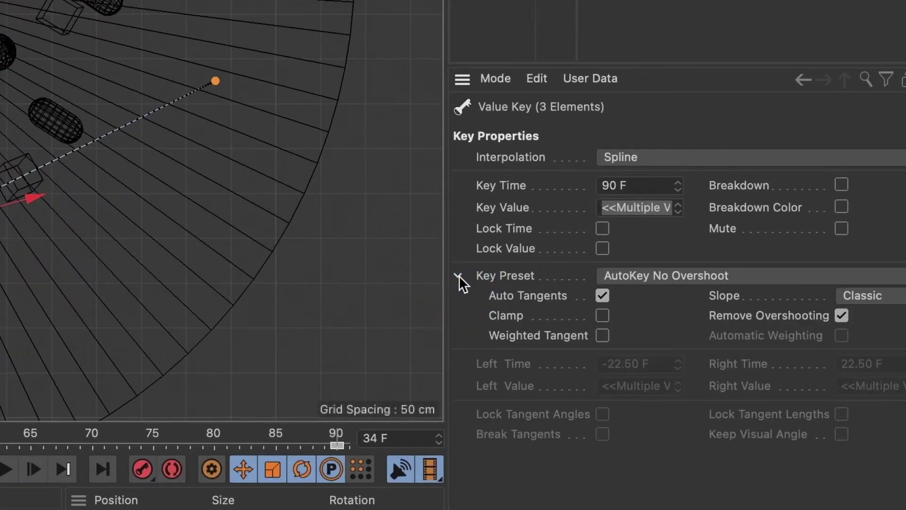
click(602, 296)
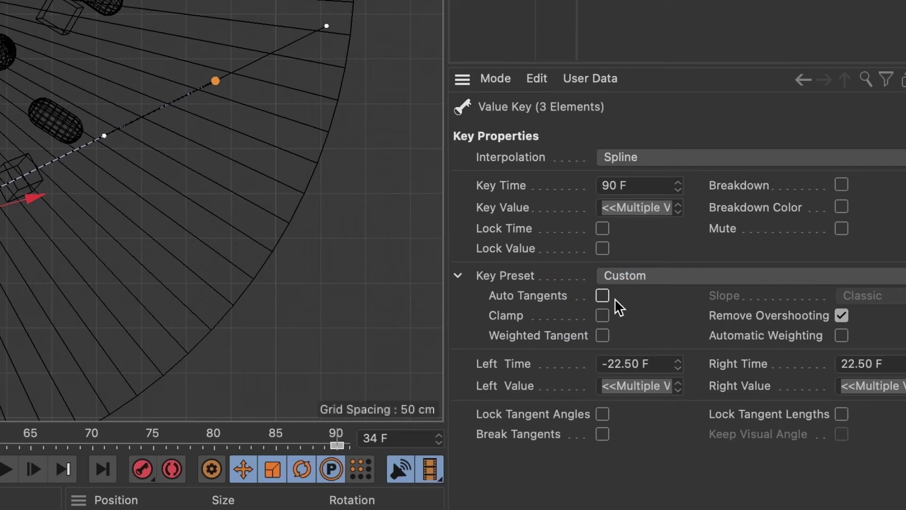
click(842, 315)
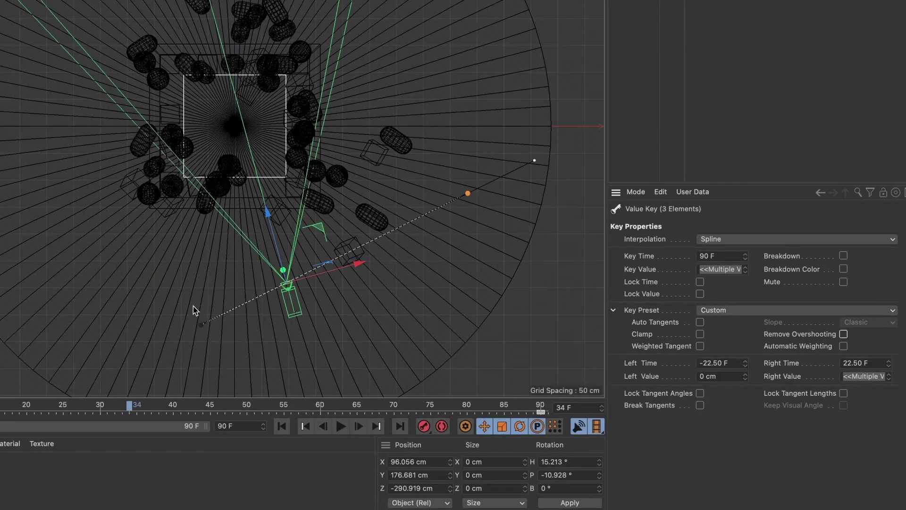
click(202, 326)
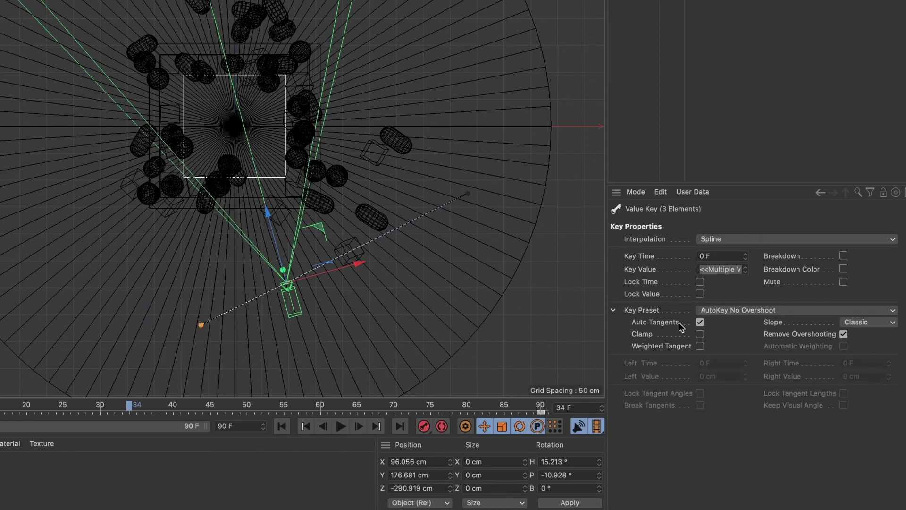
click(699, 323)
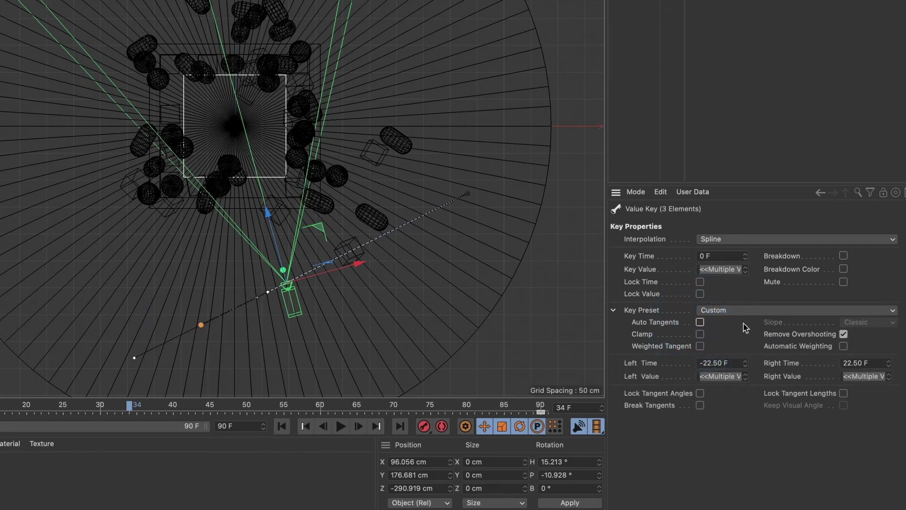
click(843, 336)
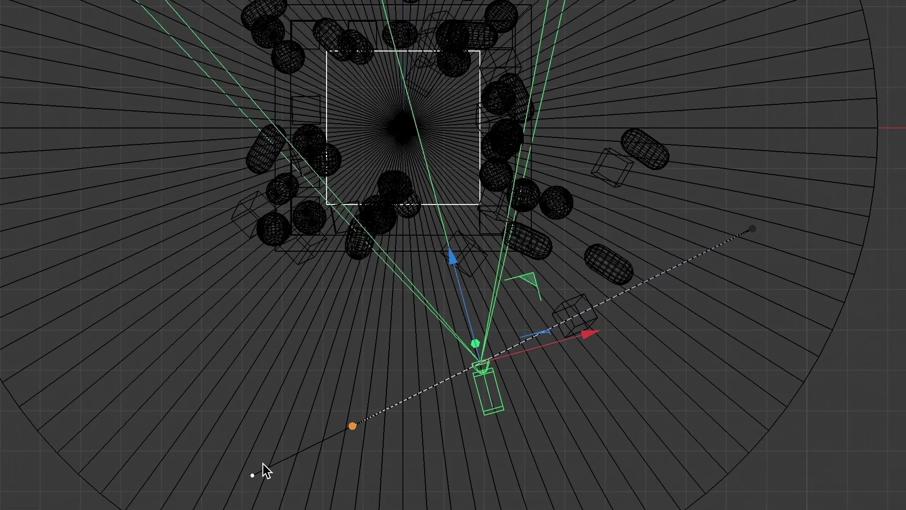
- Drag the start and end tangent handles in the Top view to arc the camera path around the tray
drag(253, 475, 243, 443)
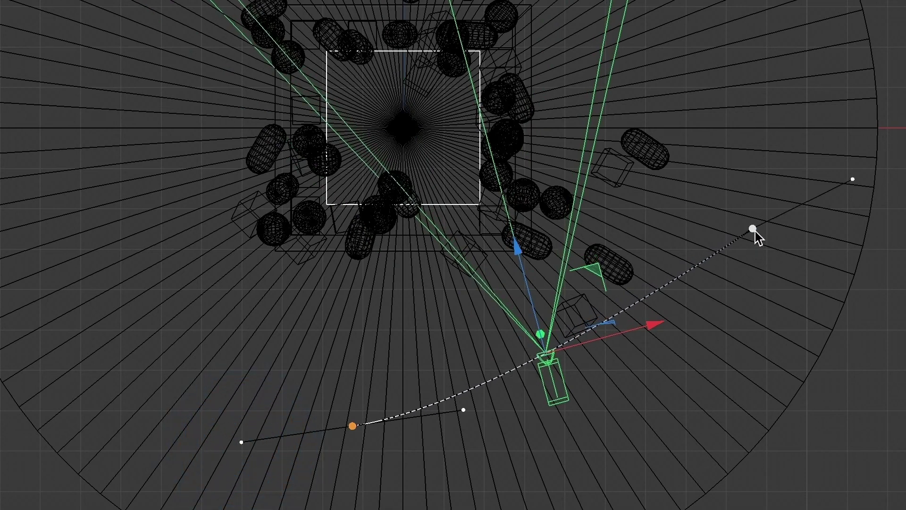
drag(753, 229, 719, 148)
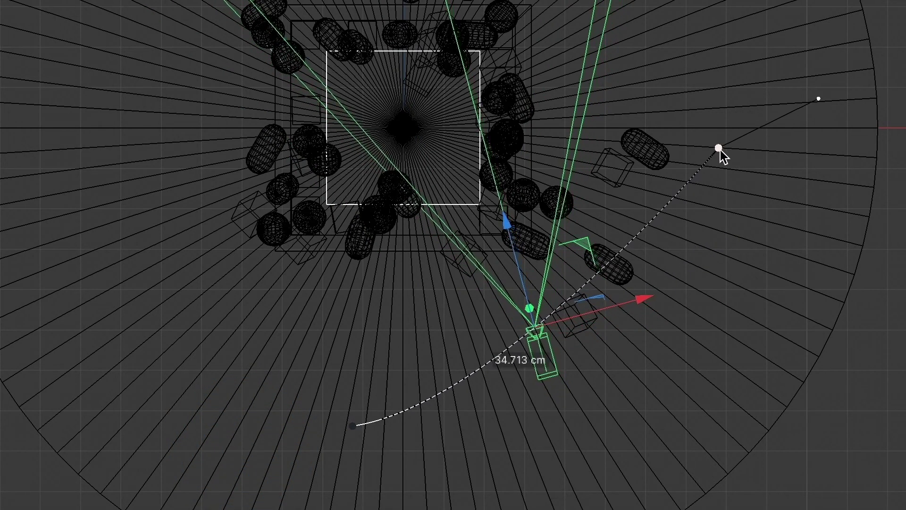
mouse_move(818, 99)
mouse_down()
mouse_move(777, 58)
mouse_move(743, 52)
mouse_up()
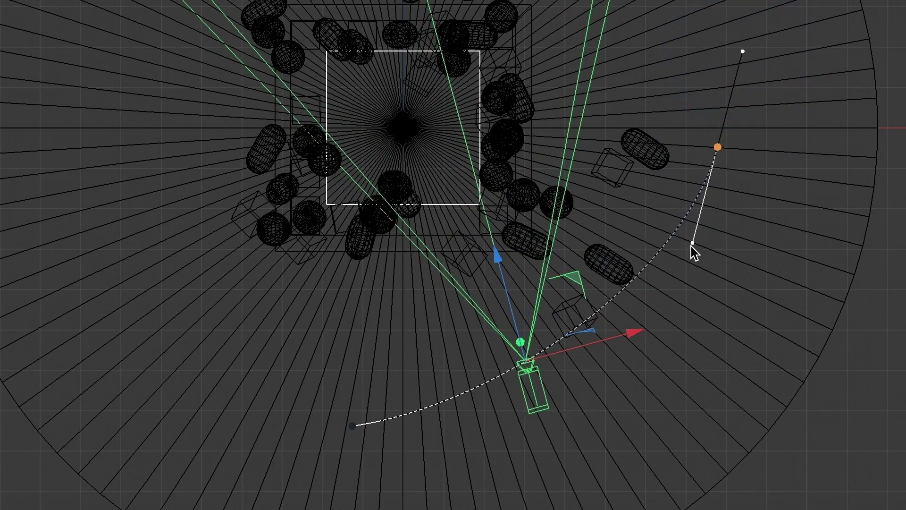
drag(691, 246, 694, 260)
click(352, 426)
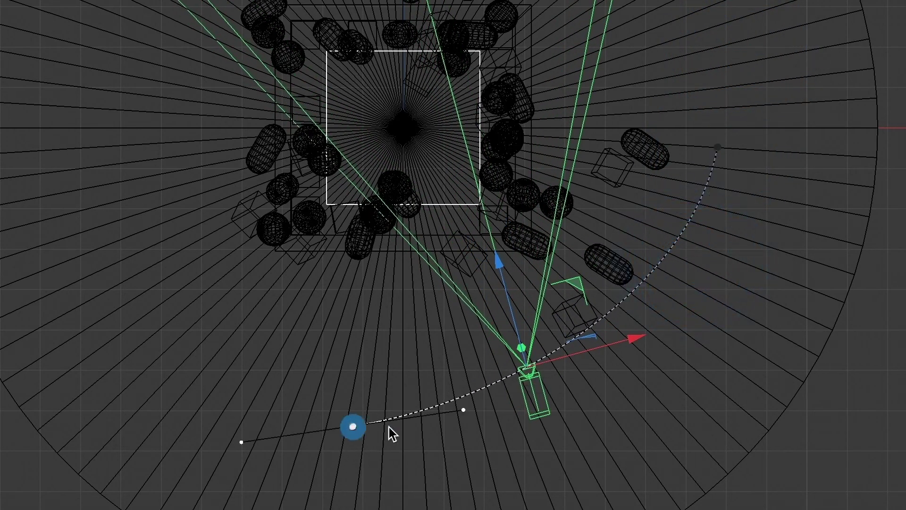
drag(463, 410, 485, 411)
click(717, 147)
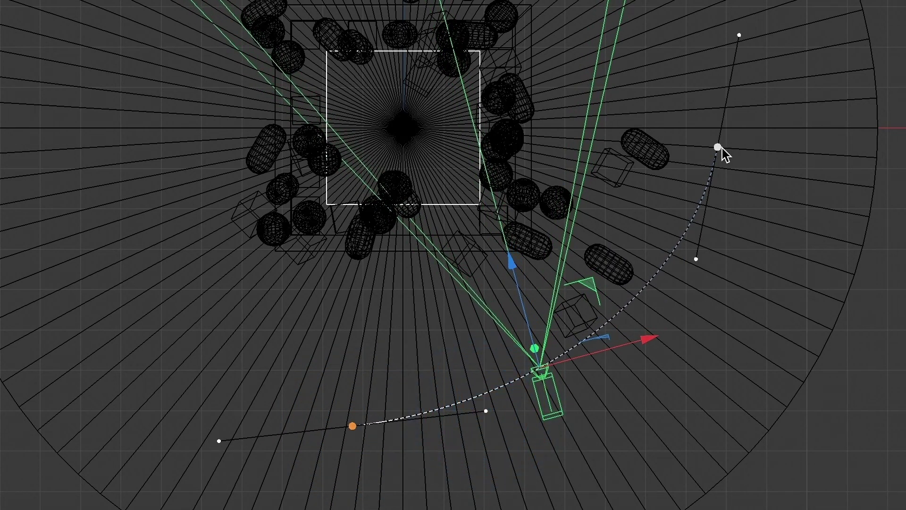
drag(738, 34, 737, 31)
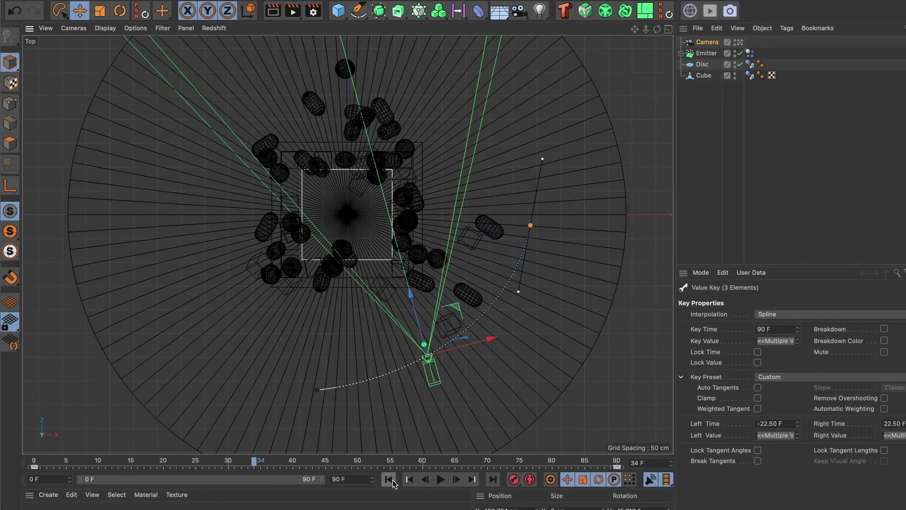
- Rewind to the first frame and show the Perspective view full-size
click(390, 479)
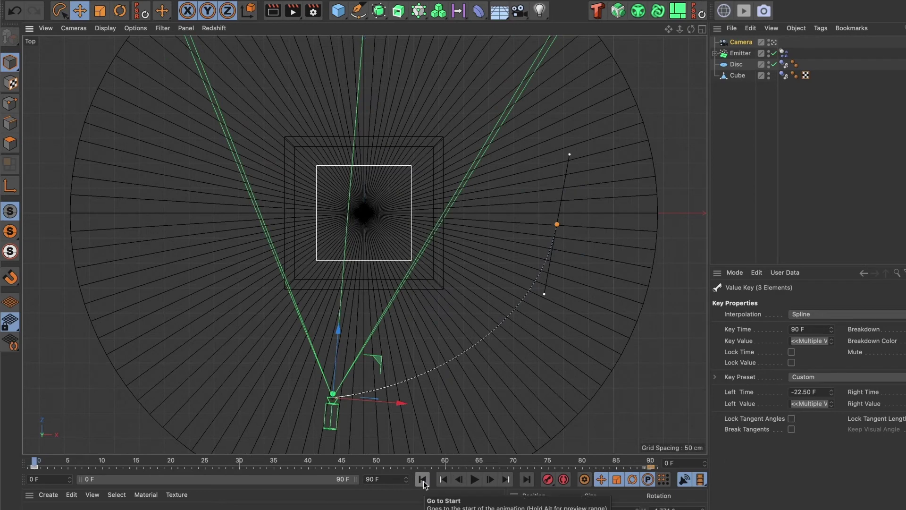
click(703, 30)
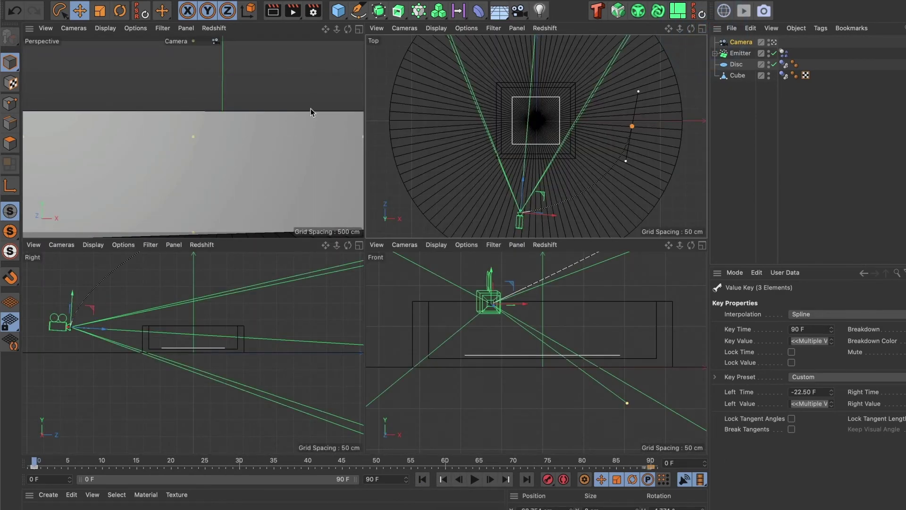
click(359, 29)
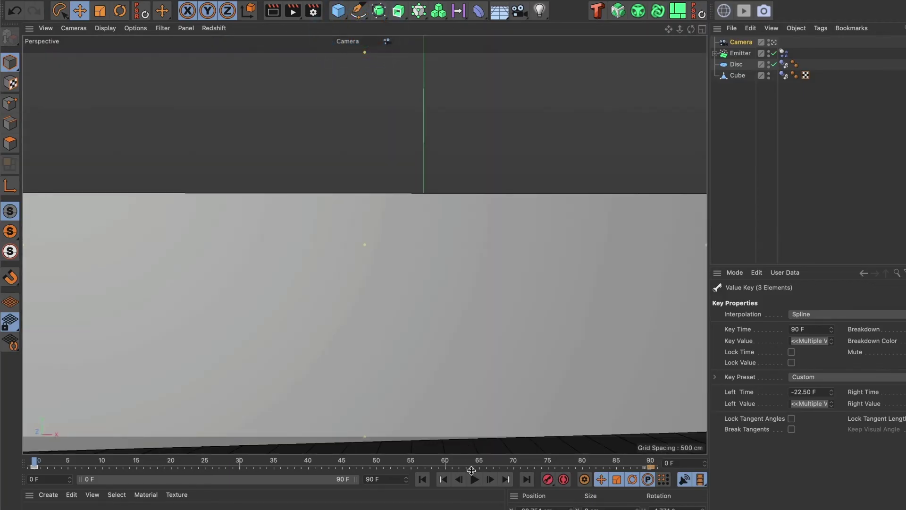
- Play and stop the animation, then rewind and scrub to frame 23
click(474, 479)
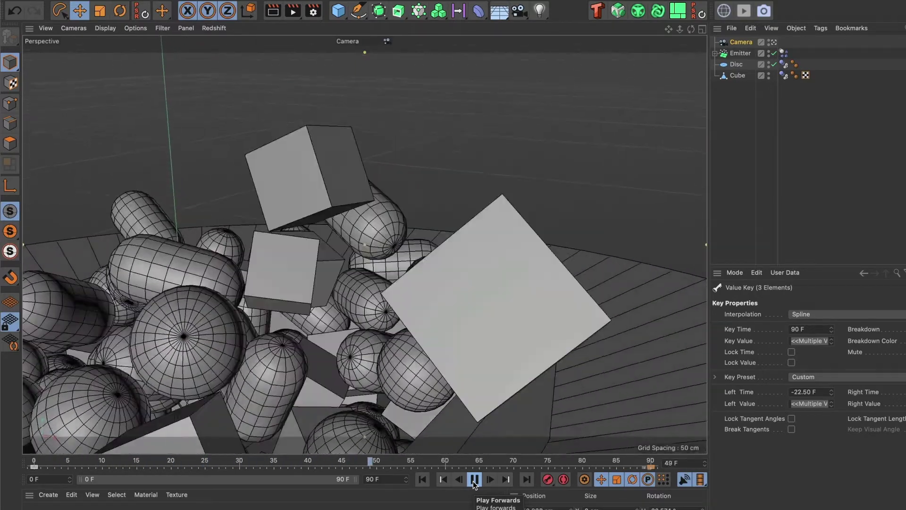
click(474, 480)
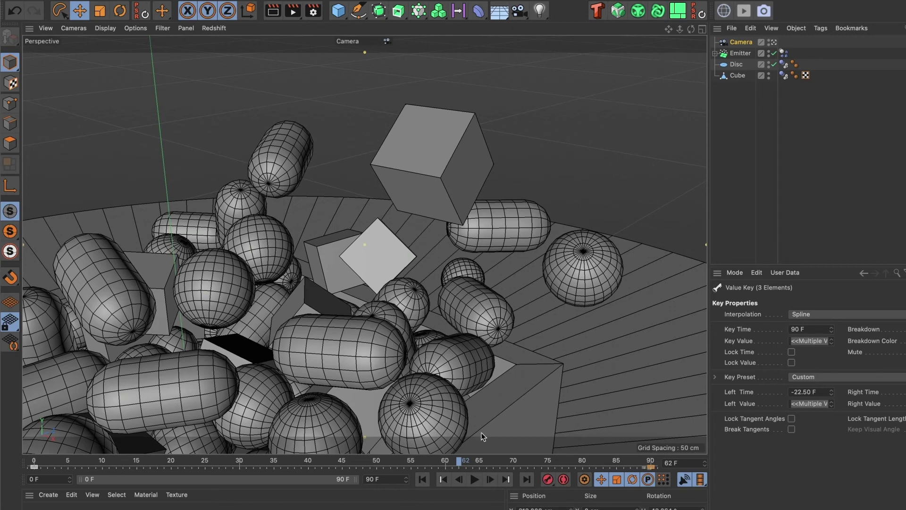
click(423, 480)
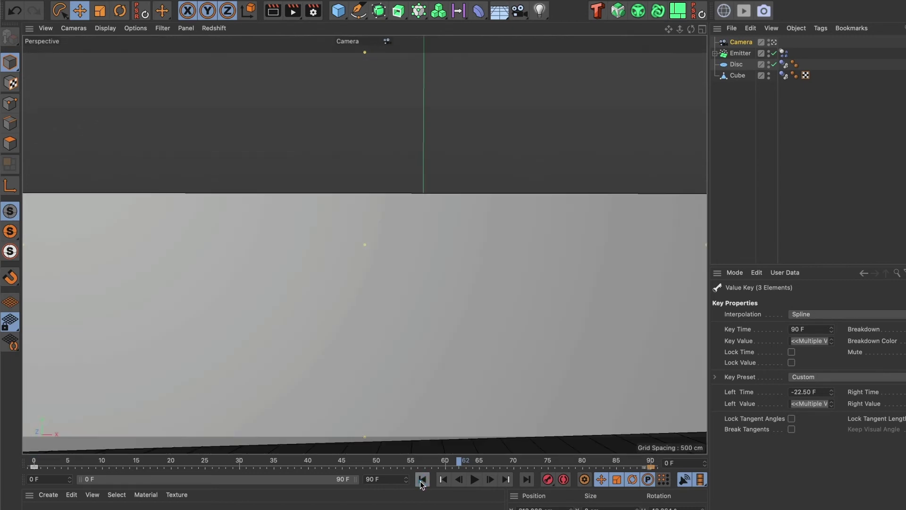
click(49, 461)
drag(49, 462, 192, 463)
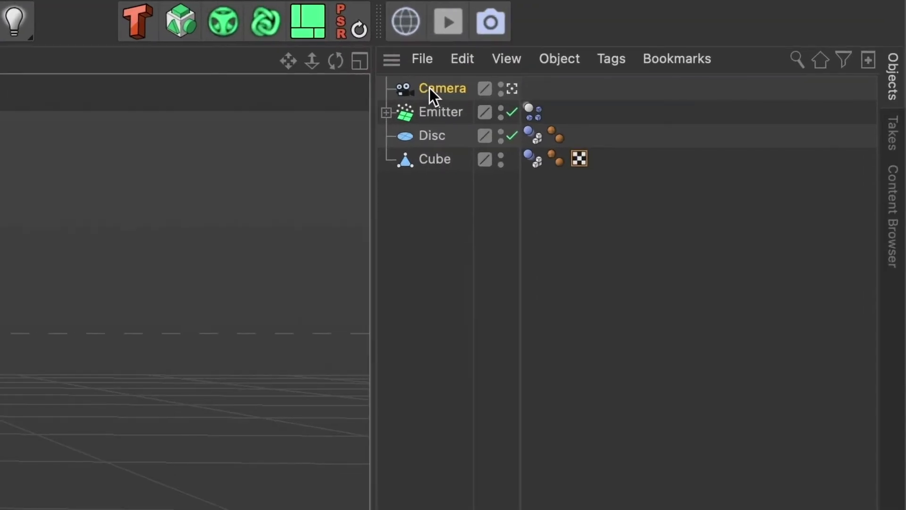
- Add a Target tag to the Camera aimed at the Cube tray, then look through the Camera again
right_click(430, 88)
mouse_move(509, 103)
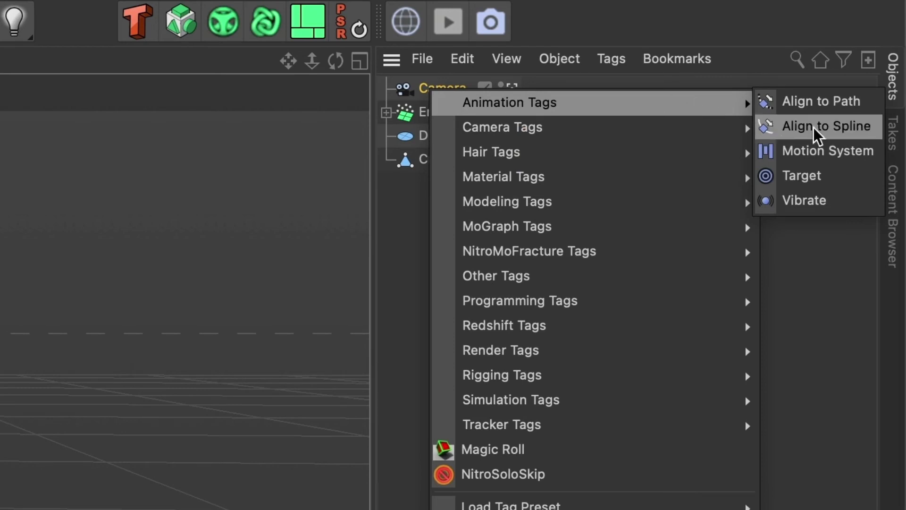
click(803, 174)
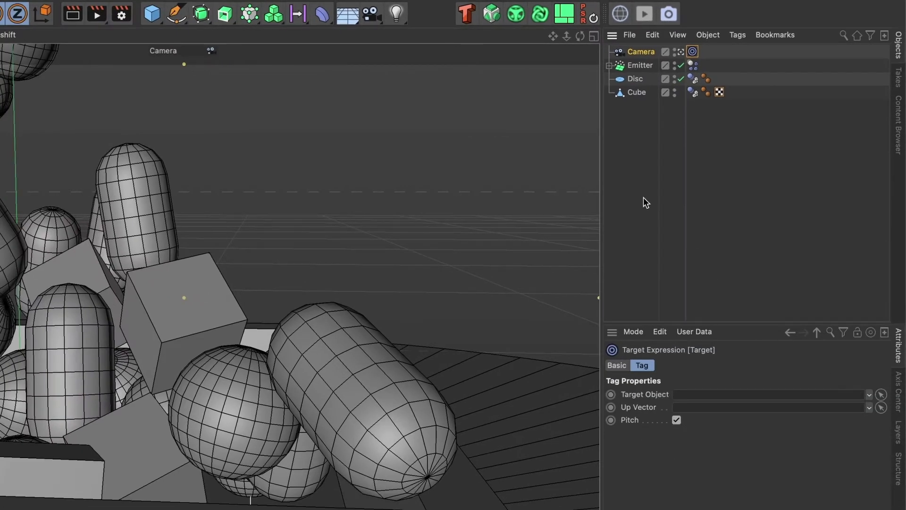
click(680, 52)
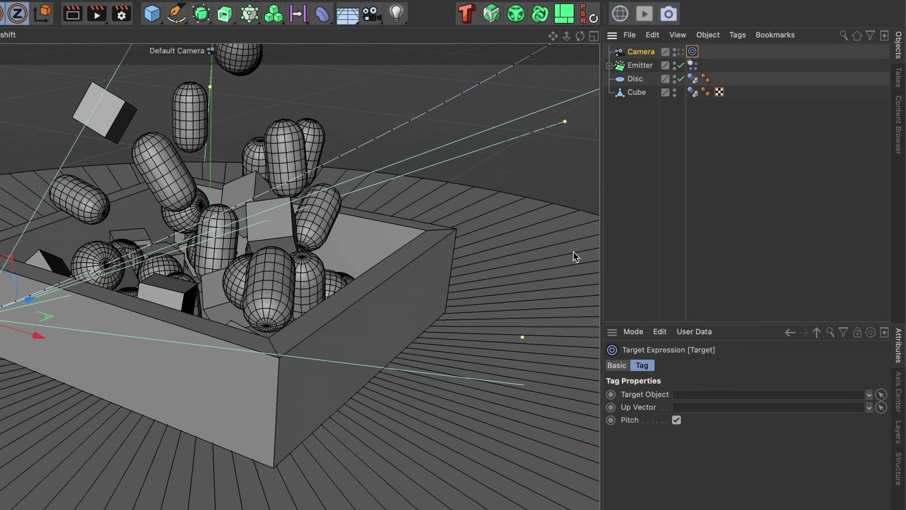
click(880, 394)
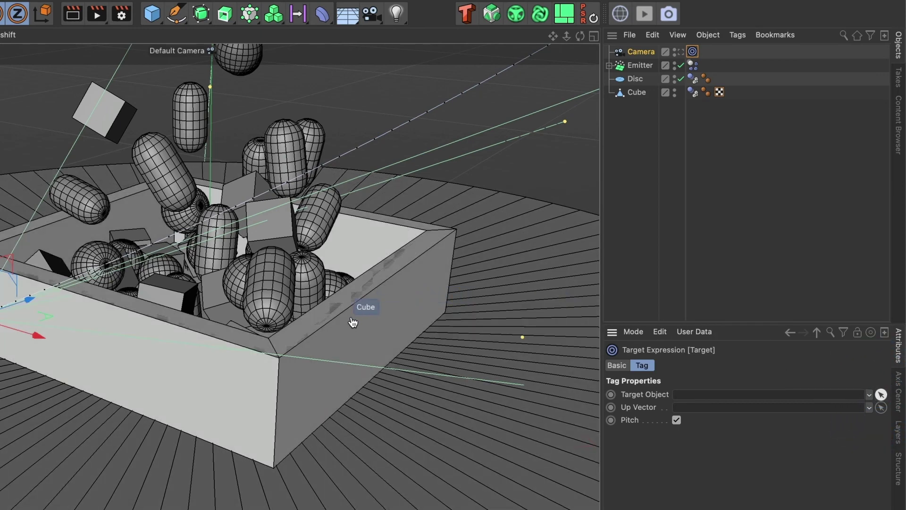
click(353, 323)
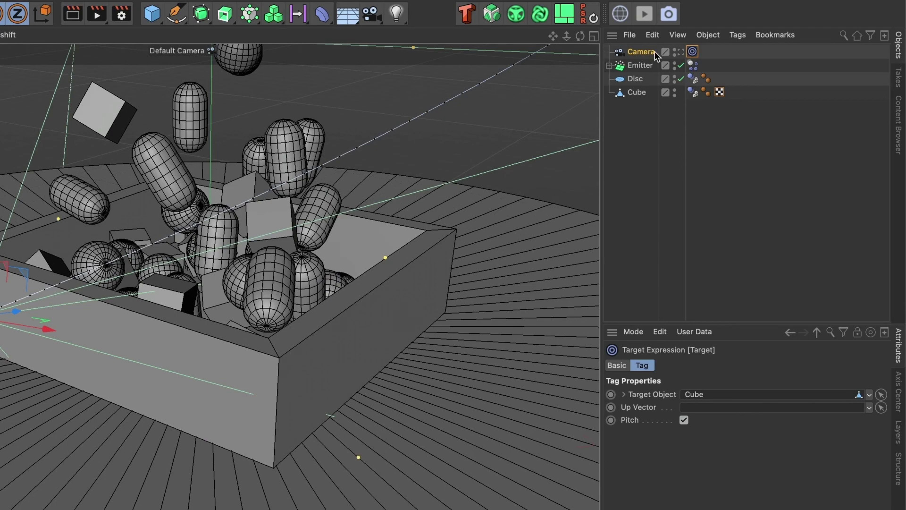
click(678, 54)
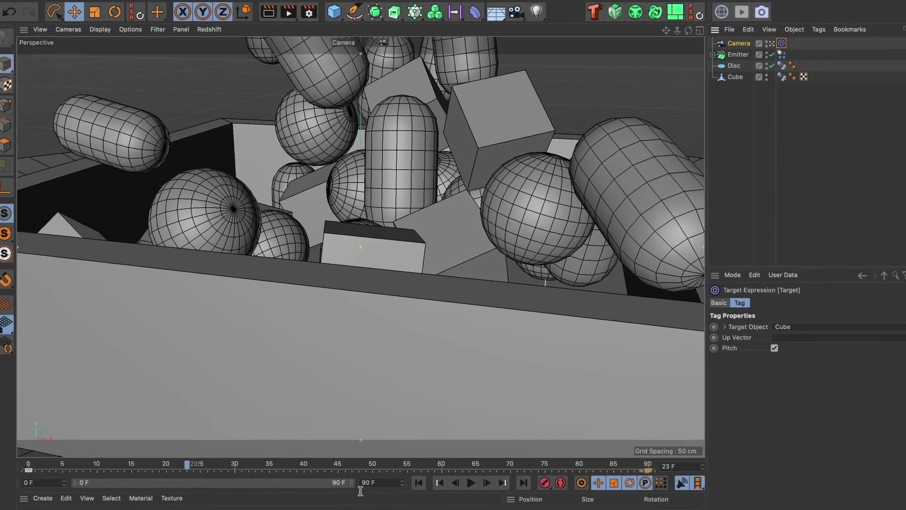
- Rewind to frame 0 and play back through the target-tagged Camera
click(422, 480)
click(474, 480)
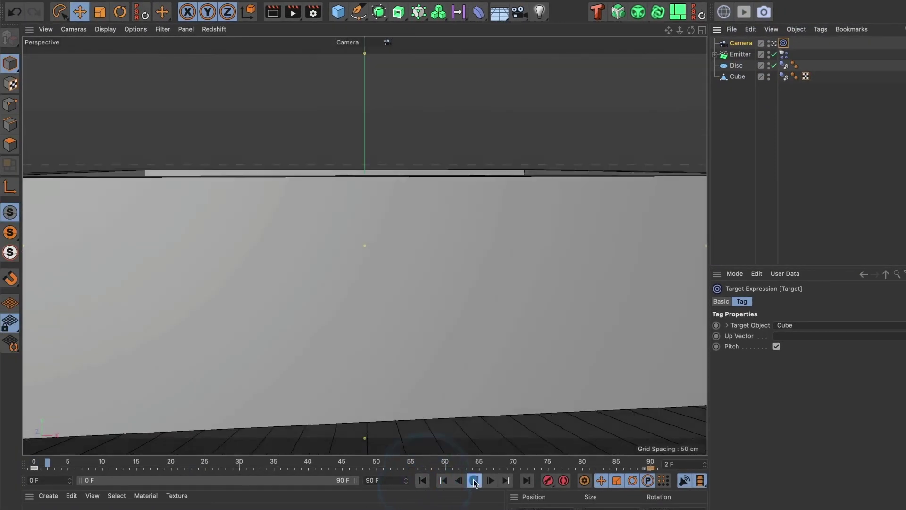